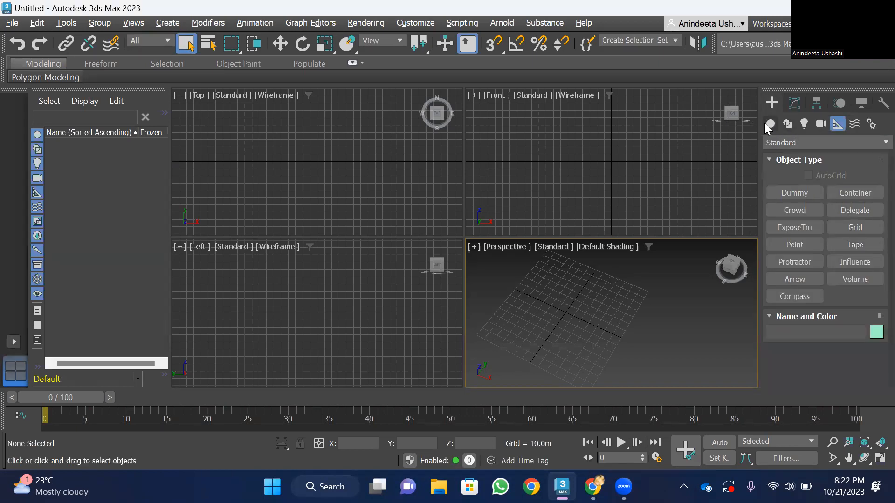
Step: Create a tyFlow object near the corner of the grid in the perspective viewport
click(770, 123)
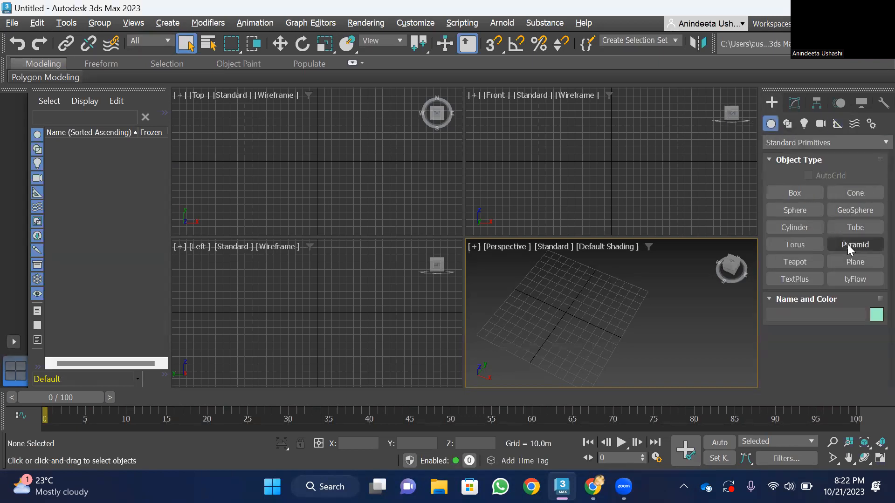
click(854, 279)
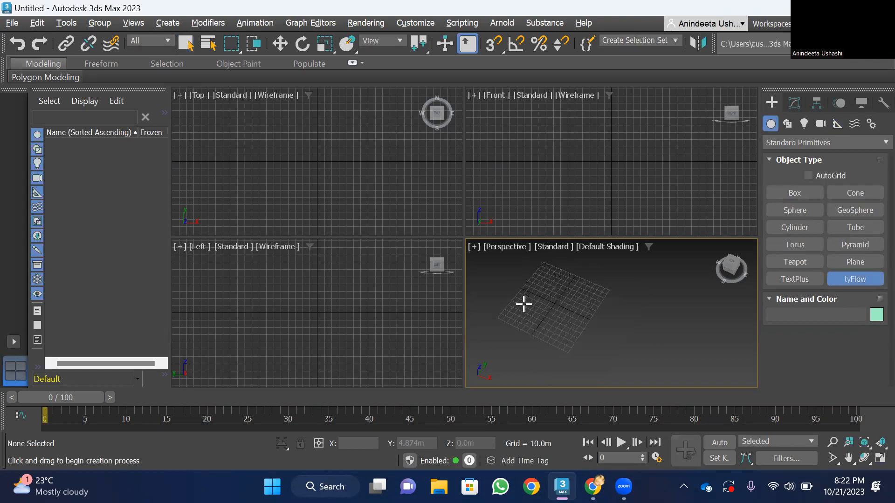
click(512, 327)
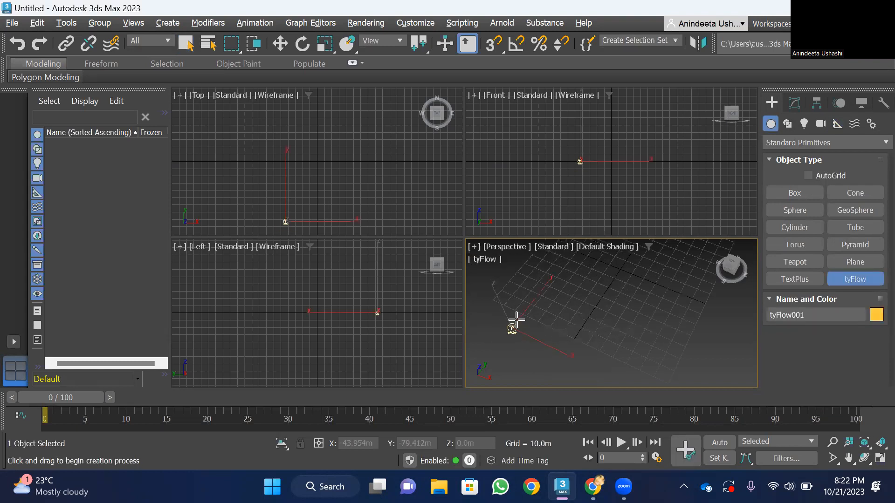
scroll(496, 335, down, 2)
scroll(561, 307, up, 1)
scroll(555, 310, down, 2)
scroll(553, 296, up, 2)
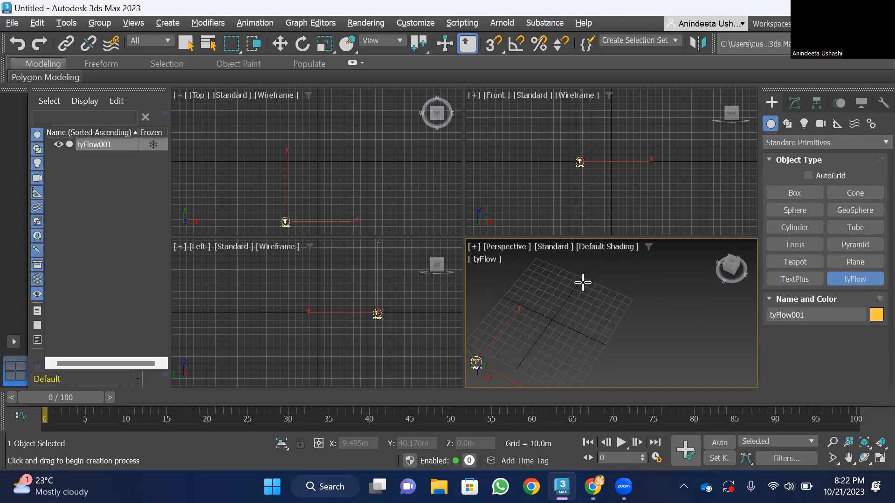
Step: Draw a rectangular plane about 176 m wide beside the tyFlow icon in the perspective viewport
scroll(589, 315, down, 1)
scroll(589, 315, up, 2)
click(854, 262)
drag(534, 307, 656, 295)
scroll(656, 294, down, 2)
scroll(656, 294, up, 3)
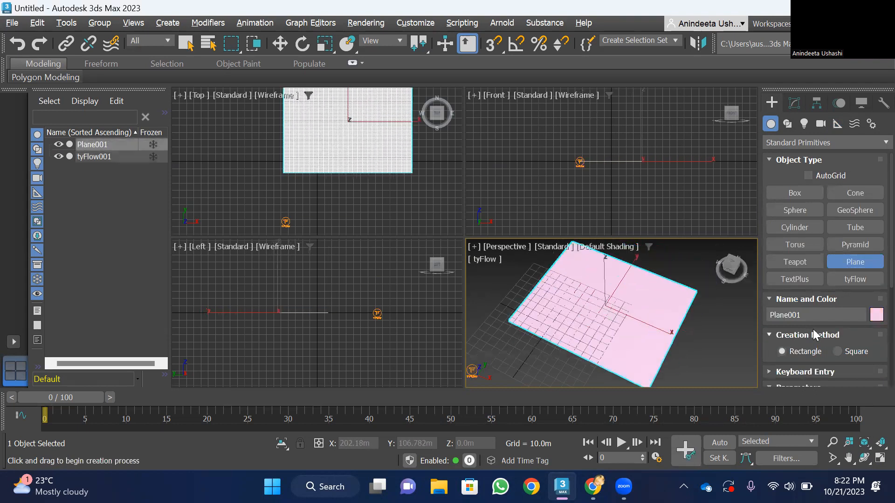
Step: Set the plane's length and width to 200 m each
scroll(860, 284, down, 3)
double_click(845, 280)
text(200)
double_click(856, 295)
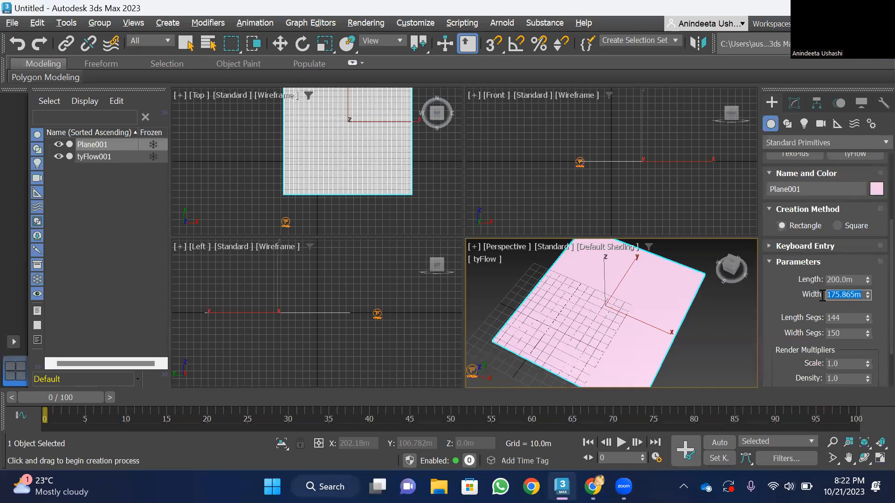
text(200)
key(Return)
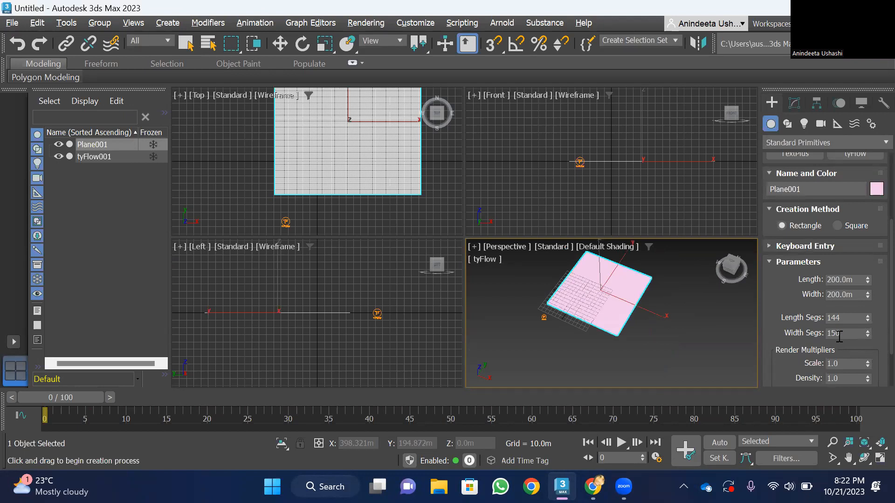
Step: Reduce the plane's length segments to 106 and its width segments to 101
drag(867, 320, 867, 350)
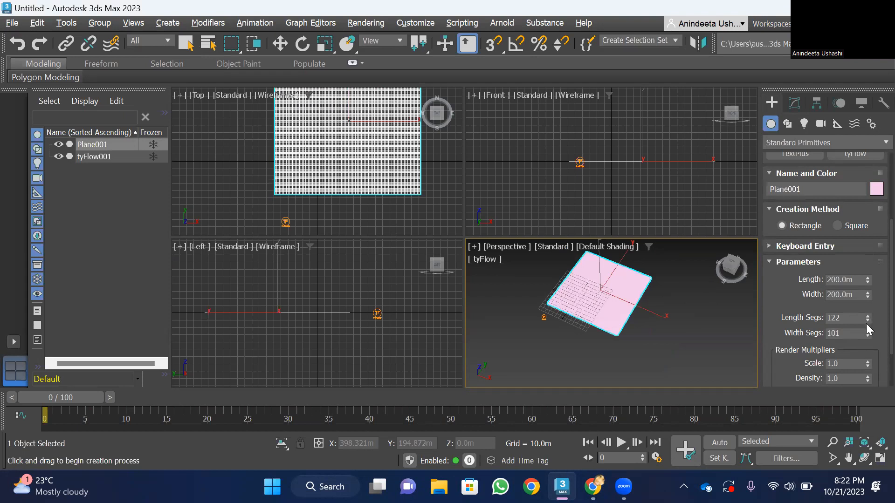
mouse_move(868, 318)
mouse_down()
mouse_move(869, 329)
mouse_move(867, 319)
mouse_up()
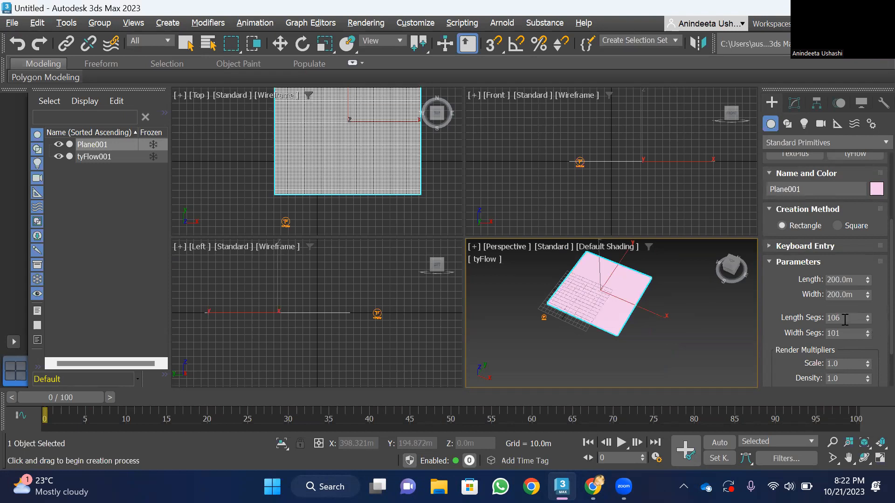
scroll(609, 323, down, 5)
scroll(612, 308, up, 6)
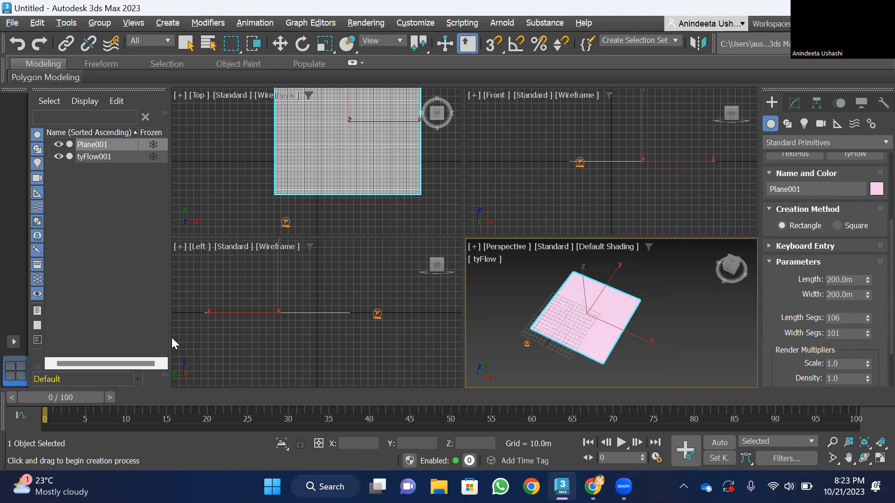
Step: Select the tyFlow icon in the perspective viewport and open its flow editor
click(791, 103)
click(527, 343)
scroll(834, 316, up, 3)
click(820, 319)
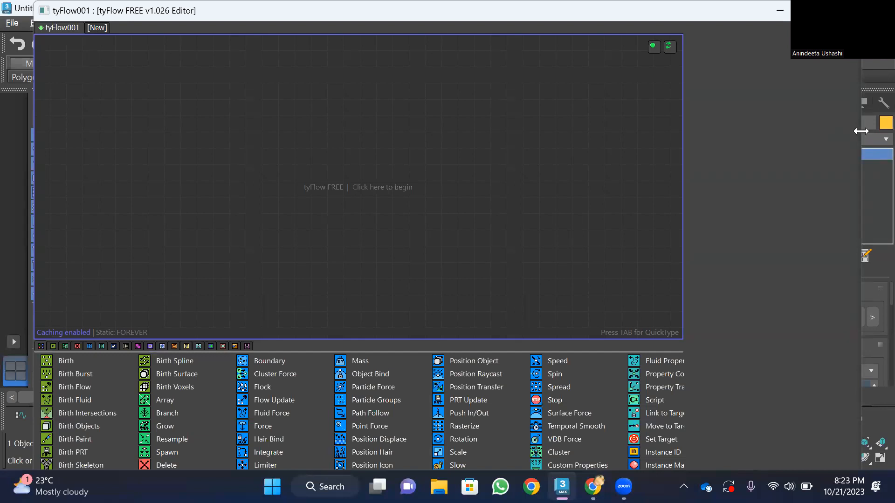
Step: Resize and reposition the tyFlow editor window so that the perspective viewport and the object's parameters stay uncovered
drag(860, 131, 278, 95)
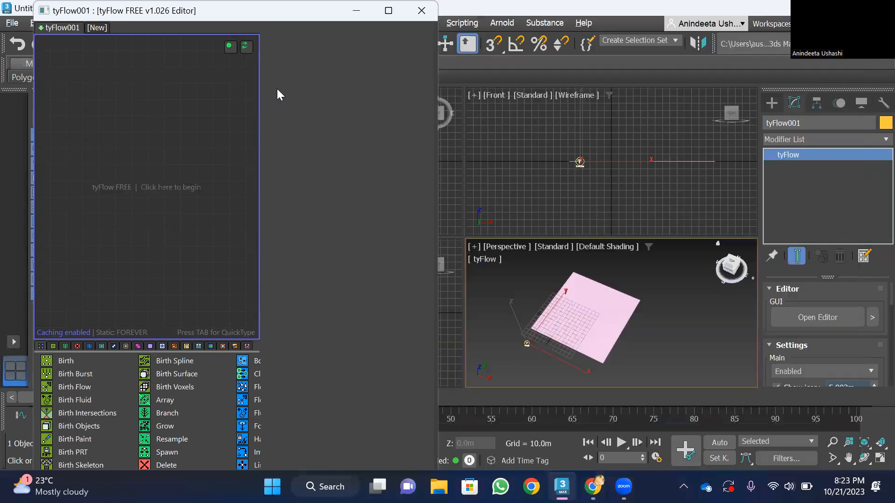
double_click(58, 5)
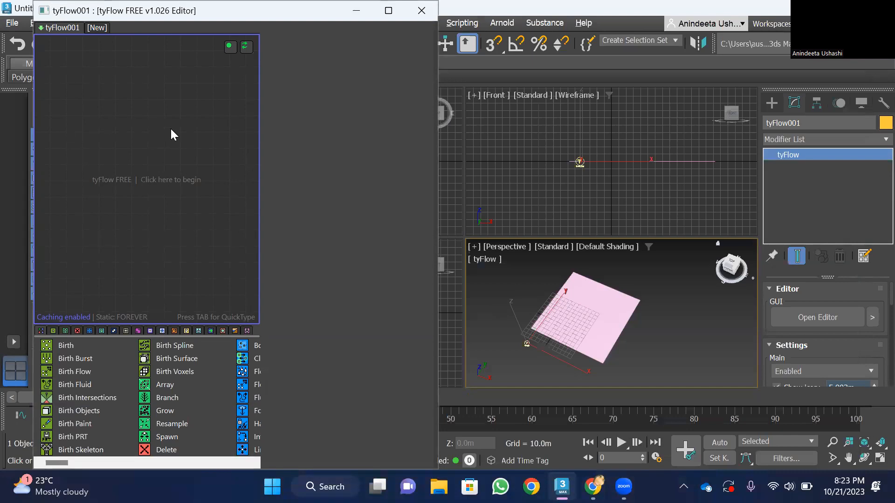
double_click(166, 6)
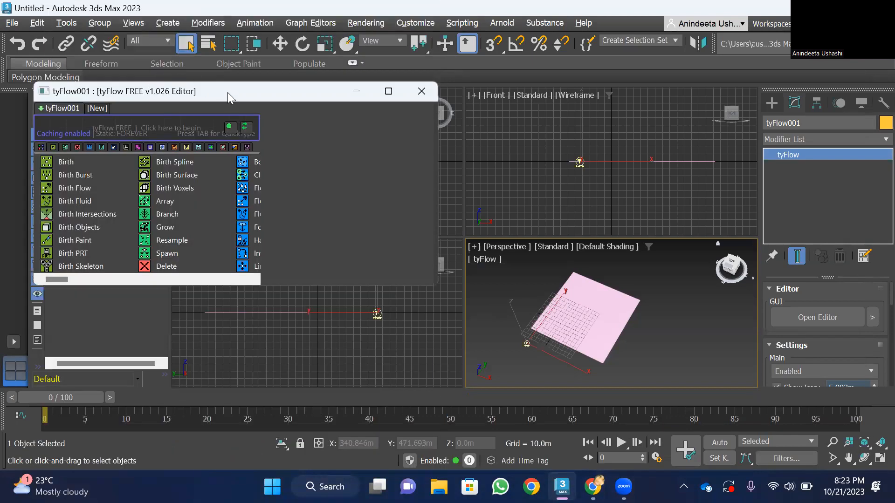
drag(227, 92, 210, 71)
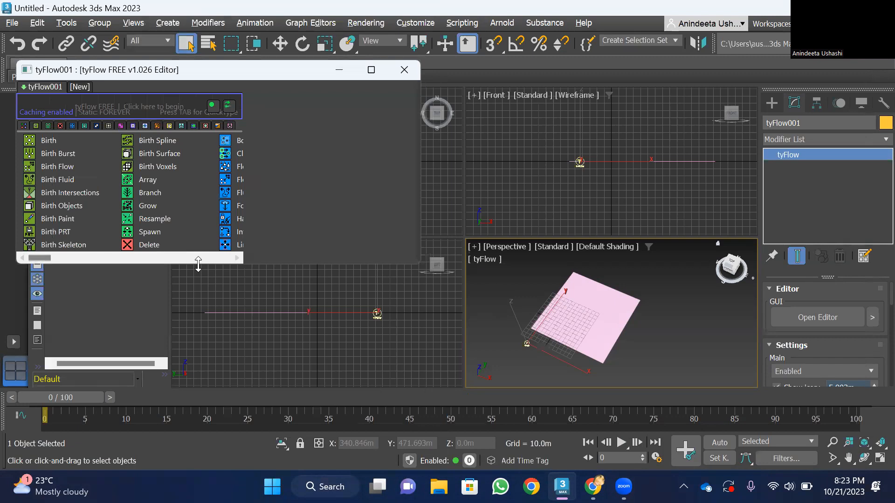
drag(198, 264, 202, 435)
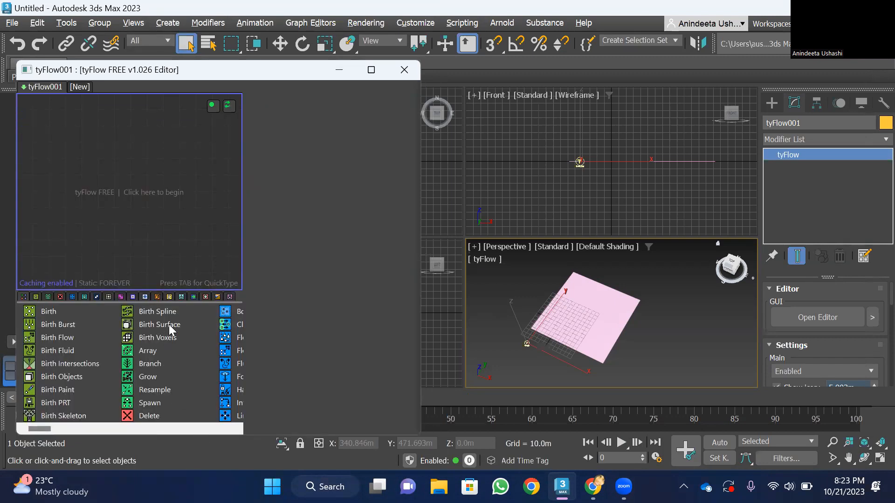
Step: Create an event with a Birth Objects operator in the flow and pick the plane as its source object
drag(63, 378, 71, 198)
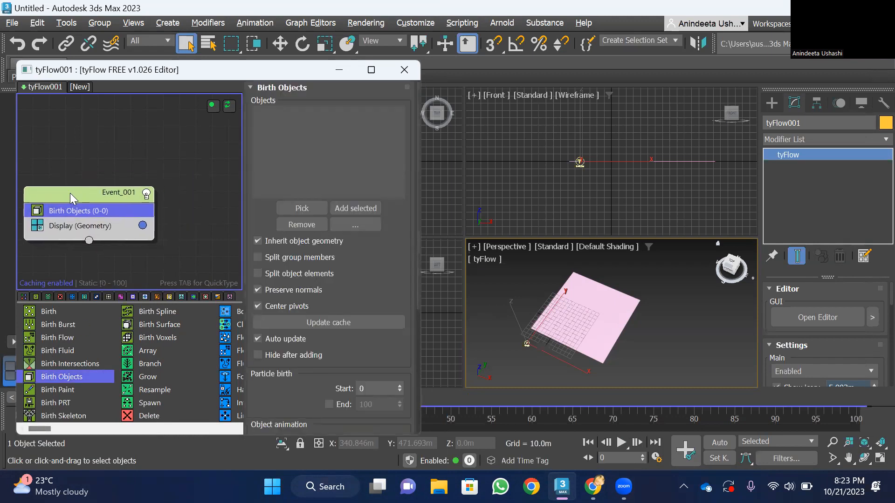
click(289, 212)
click(622, 321)
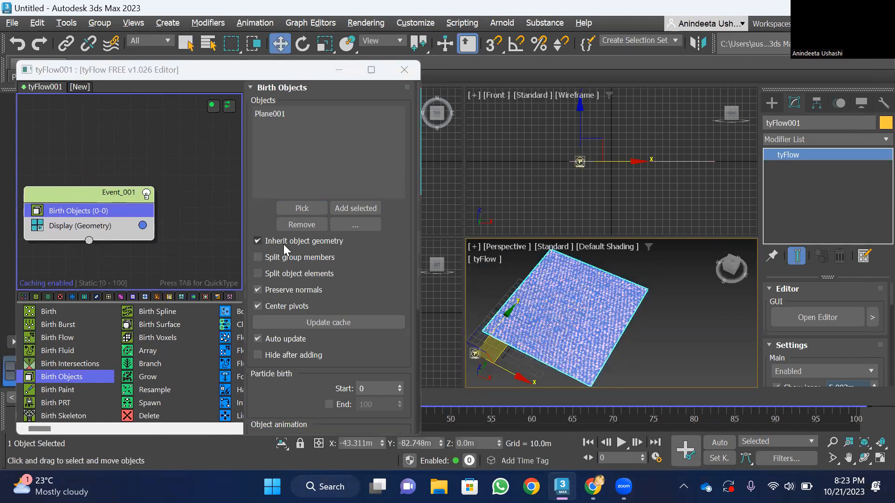
drag(99, 70, 146, 68)
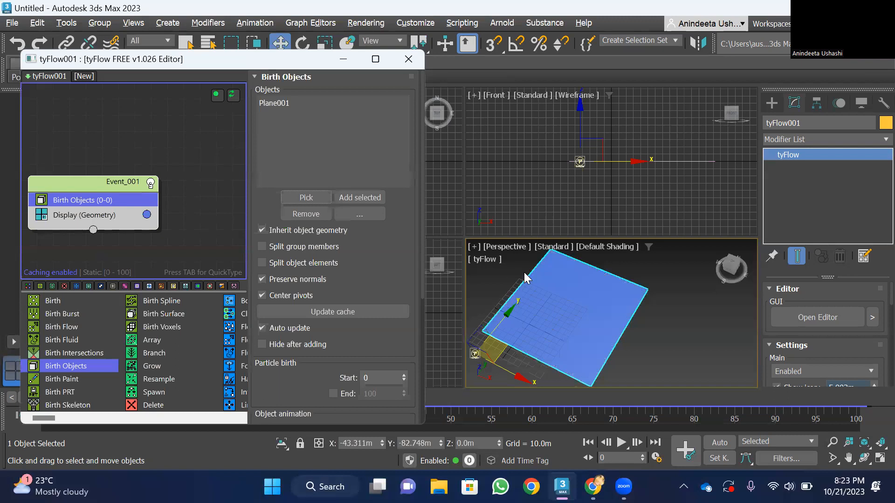
middle_drag(565, 286, 556, 297)
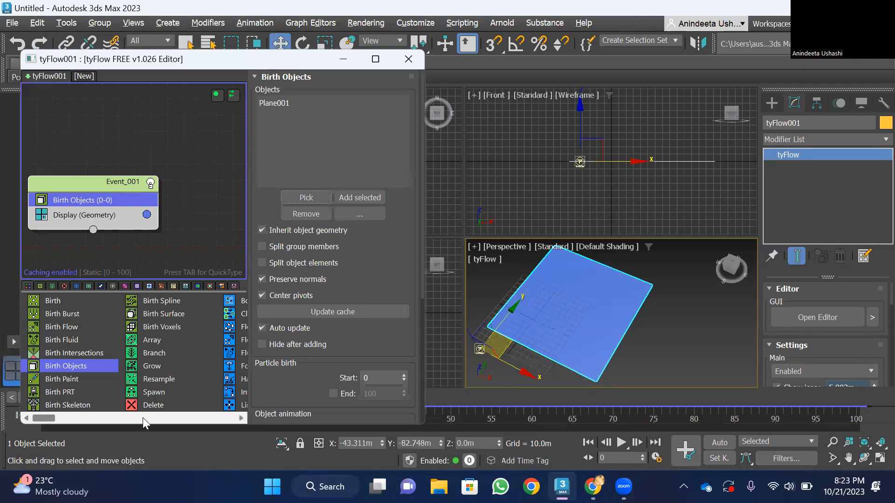
Step: Add a Cloth Bind operator below Birth Objects in the event and review its solver settings
scroll(143, 418, right, 3)
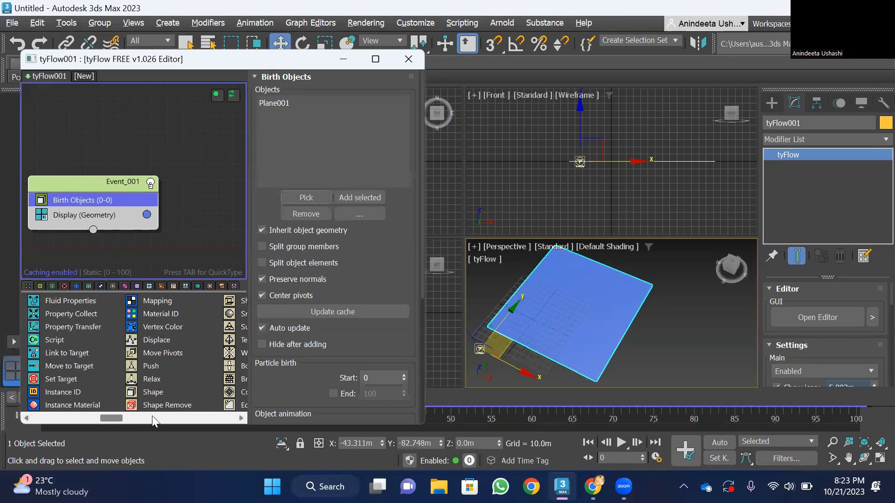
scroll(154, 419, right, 2)
drag(160, 378, 112, 212)
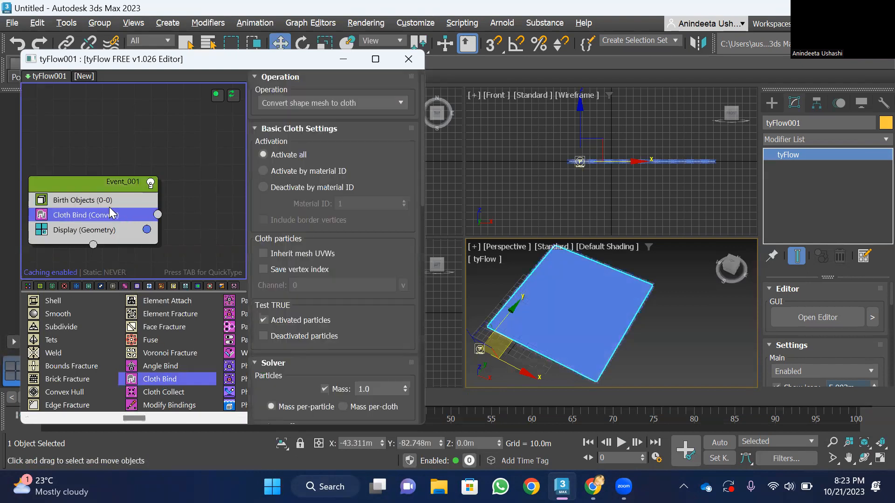
scroll(317, 274, down, 1)
scroll(335, 280, up, 1)
scroll(335, 280, down, 6)
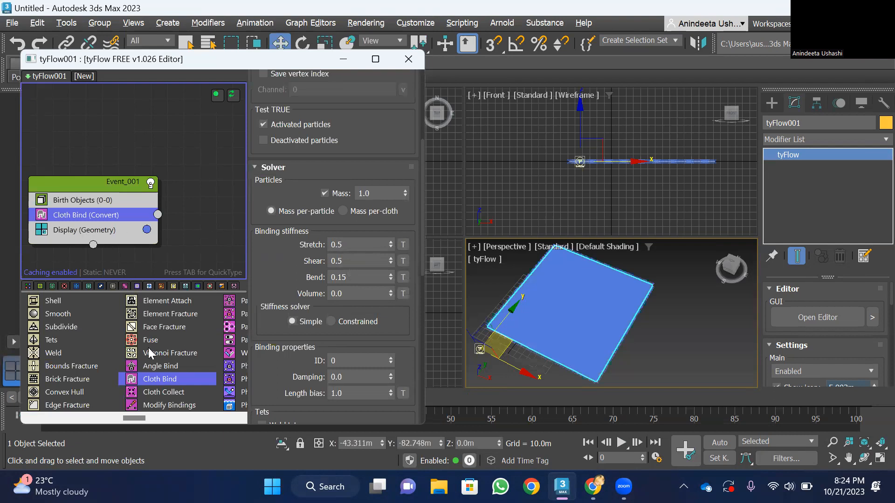
Step: Add a Force operator below Cloth Bind and set its built-in gravity strength to -1.0 m
mouse_move(139, 418)
mouse_down()
mouse_move(177, 417)
mouse_move(151, 418)
mouse_up()
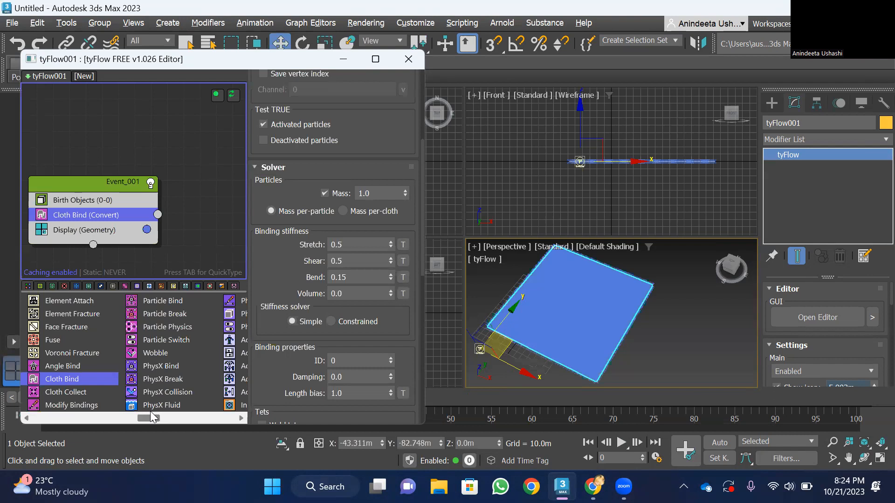
drag(153, 418, 56, 418)
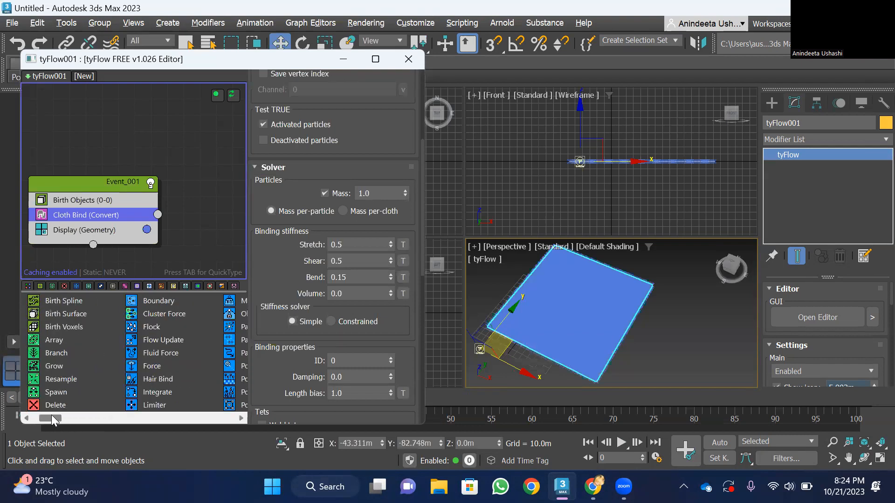
drag(147, 366, 111, 229)
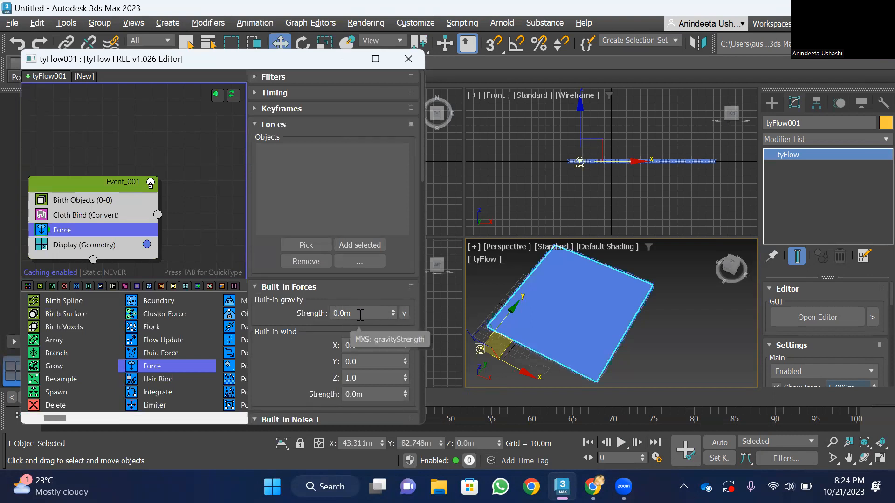
click(393, 310)
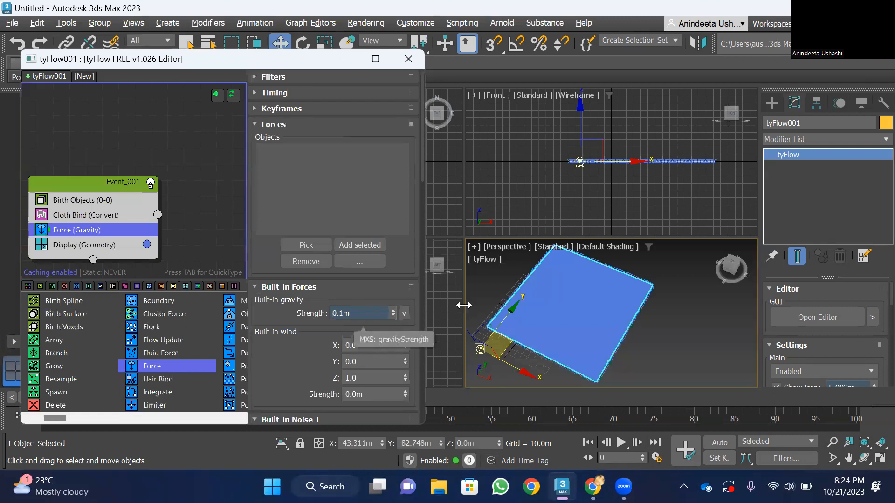
click(394, 315)
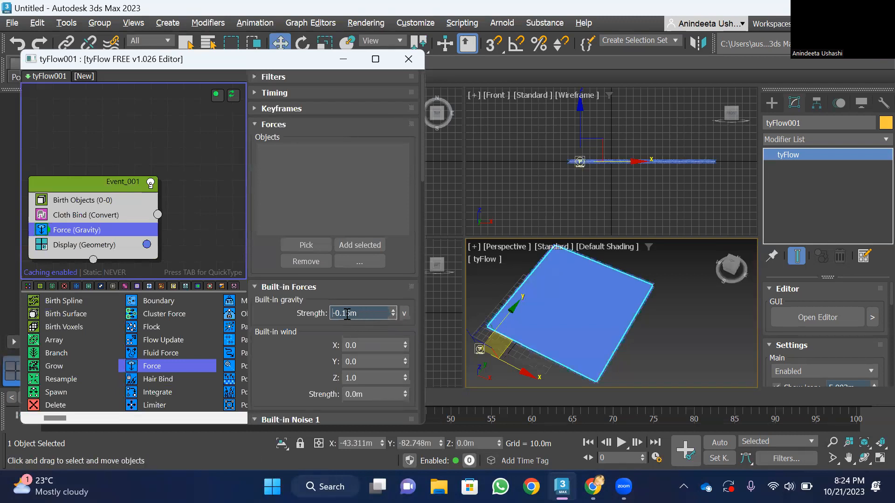
key(BackSpace)
click(377, 295)
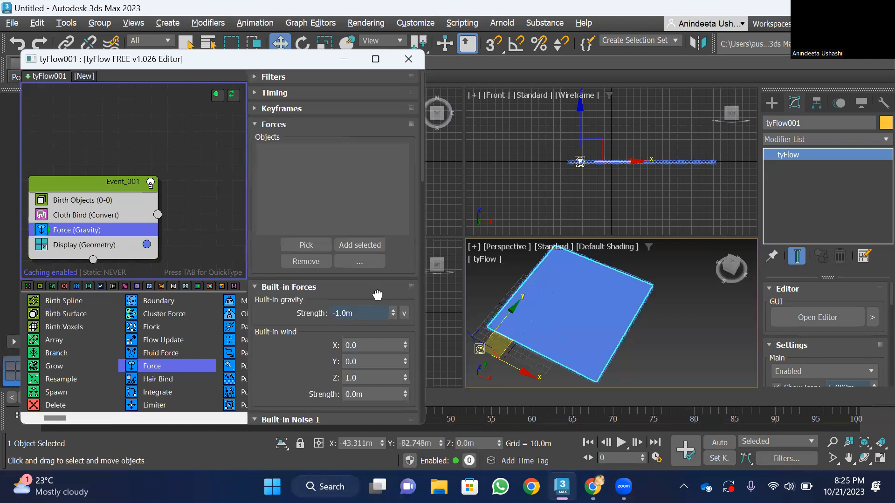
click(367, 286)
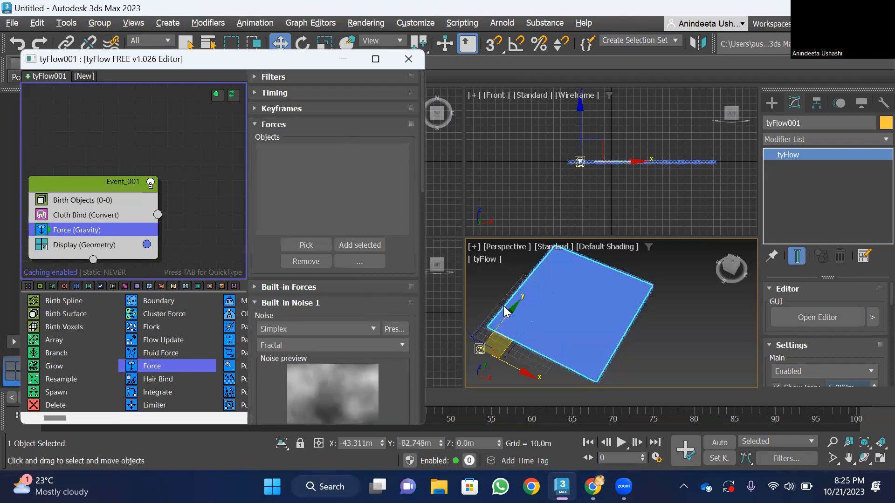
Step: Add an Object Test operator below Force in the event and shift the editor window clear of the timeline
scroll(521, 318, down, 2)
scroll(527, 321, up, 2)
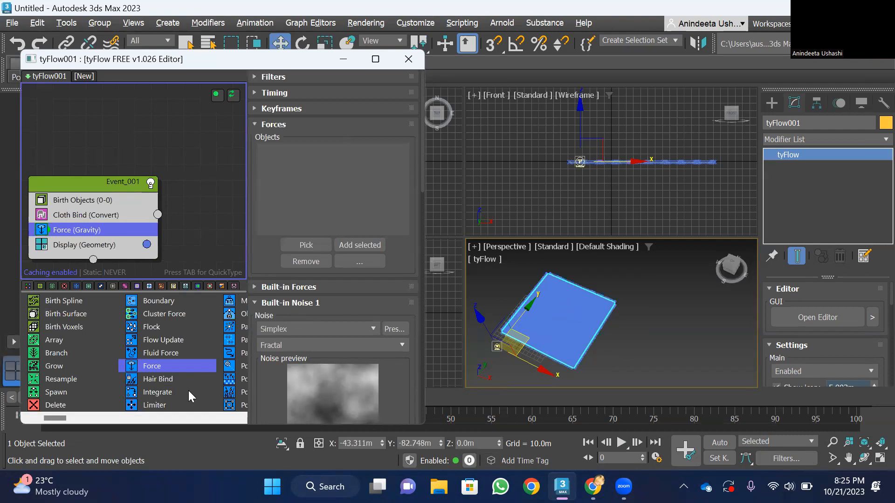
drag(56, 419, 174, 403)
drag(160, 350, 120, 241)
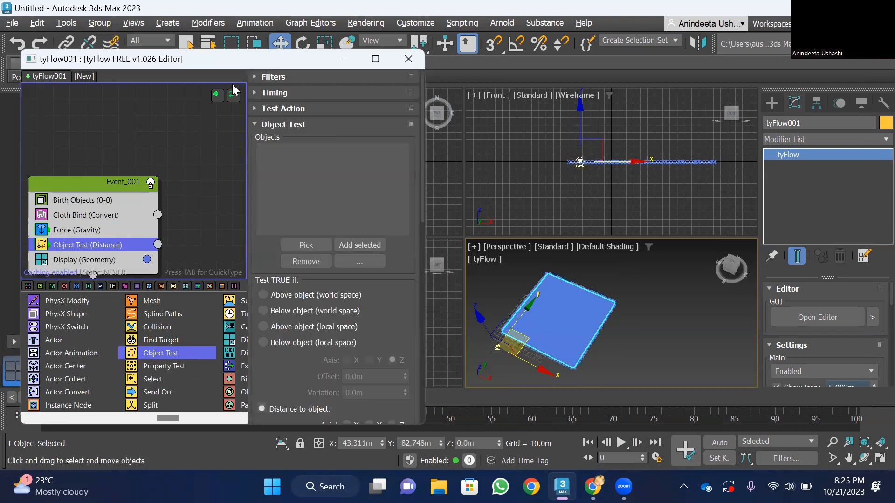
drag(264, 62, 271, 43)
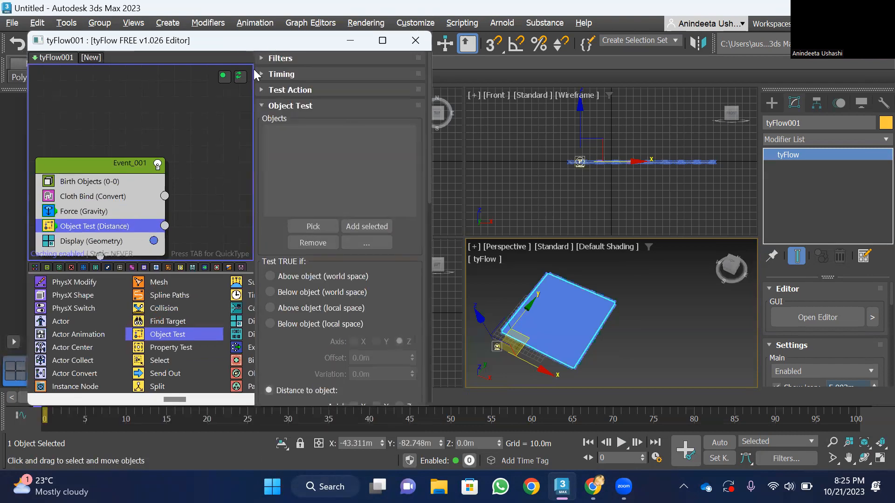
scroll(103, 210, down, 1)
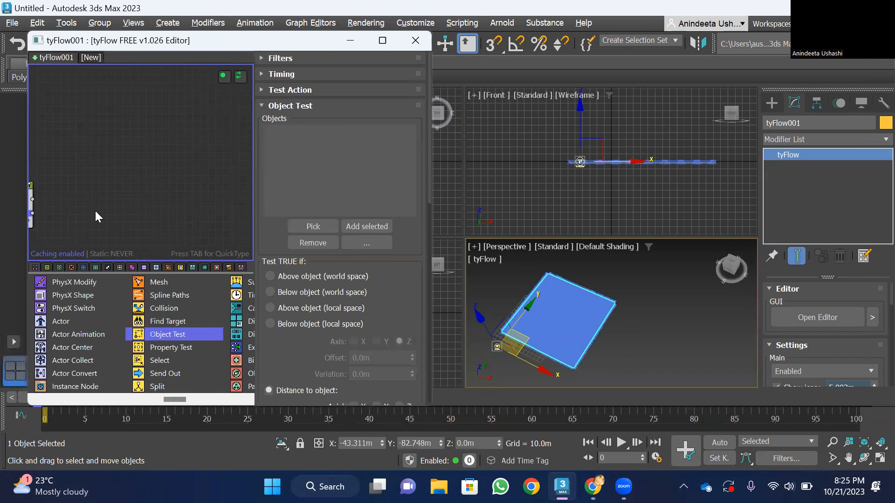
scroll(105, 212, up, 3)
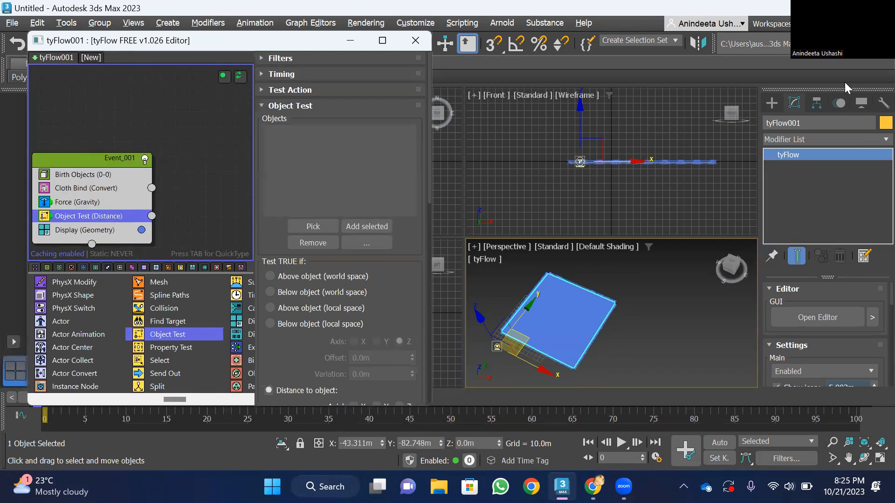
Step: Place four Point helpers, one on each corner of the plane, with the perspective viewport seen from the top
click(773, 103)
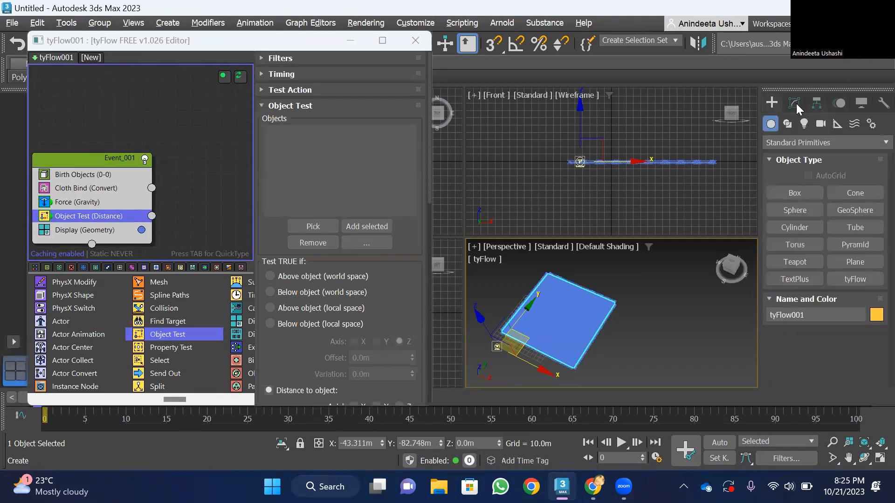
click(837, 124)
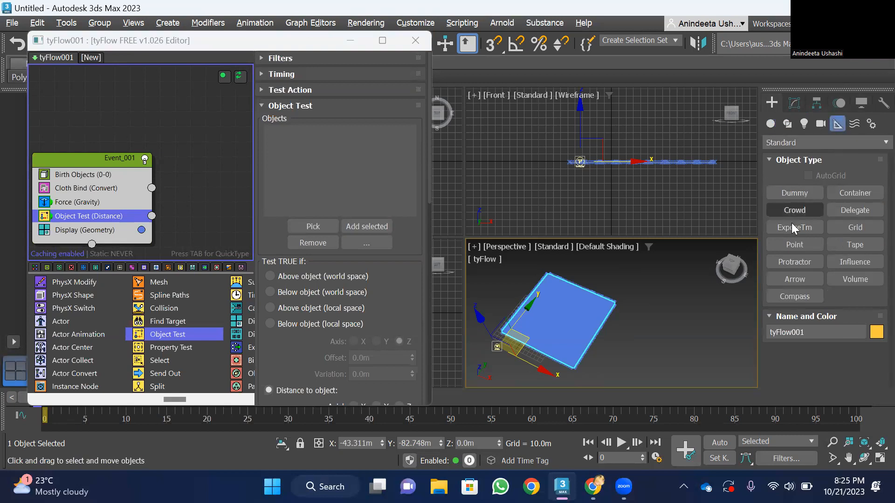
click(798, 243)
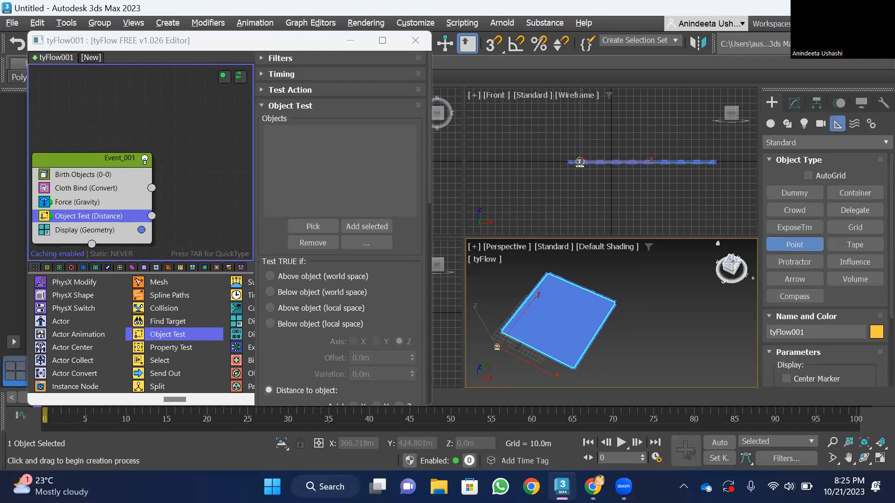
click(731, 259)
scroll(527, 295, up, 3)
scroll(526, 295, up, 5)
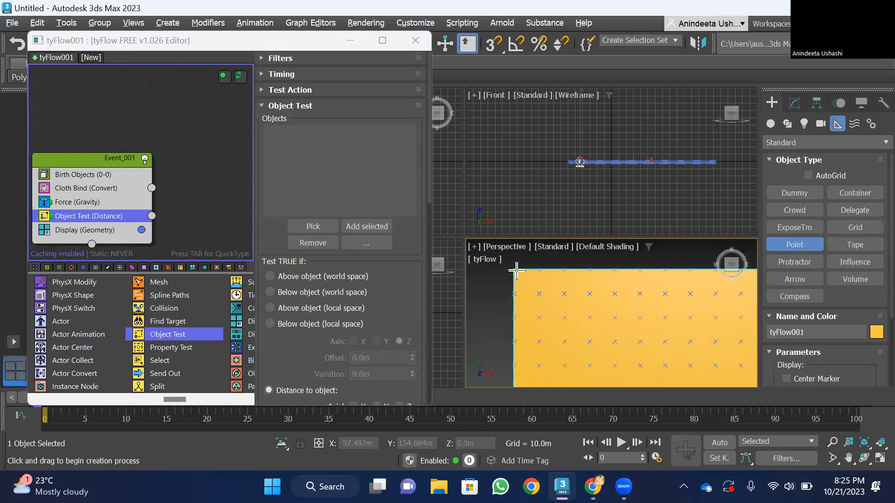
click(515, 272)
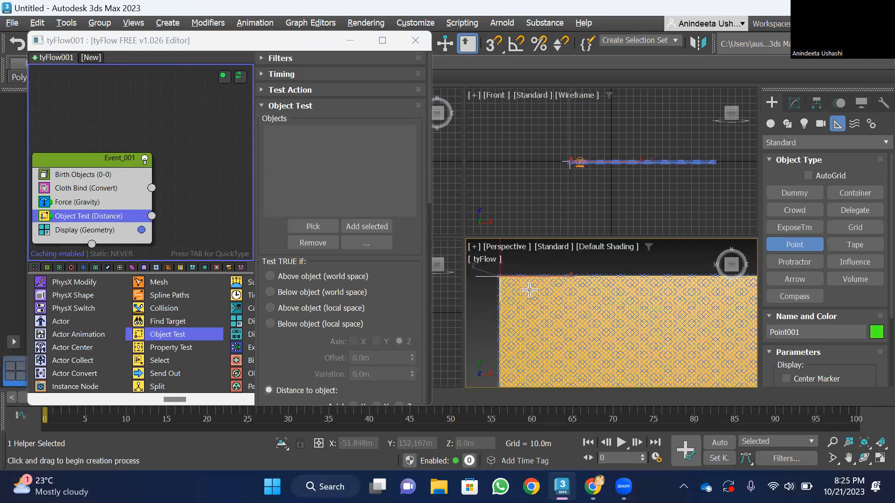
click(631, 281)
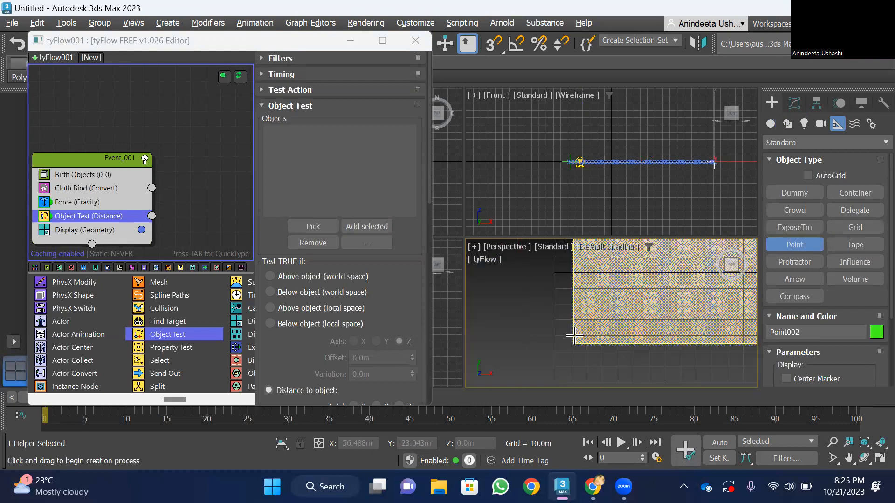
click(583, 360)
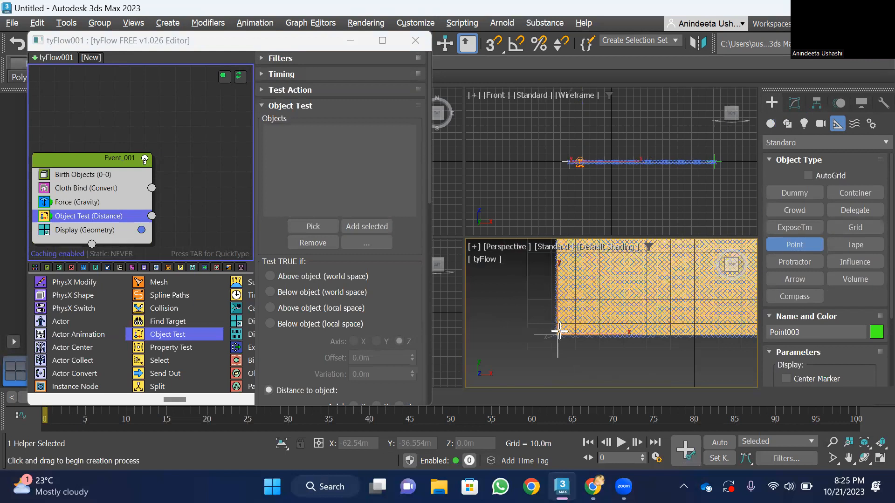
click(604, 317)
Step: Pick the two Point helpers at the plane's upper corners, Point001 and Point002, as objects of the Object Test
scroll(635, 325, down, 5)
scroll(638, 325, up, 3)
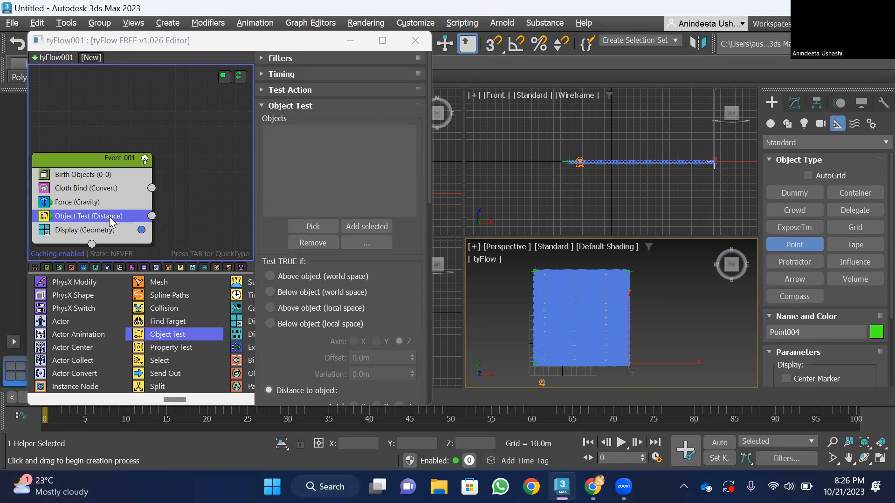
click(315, 226)
scroll(518, 277, up, 4)
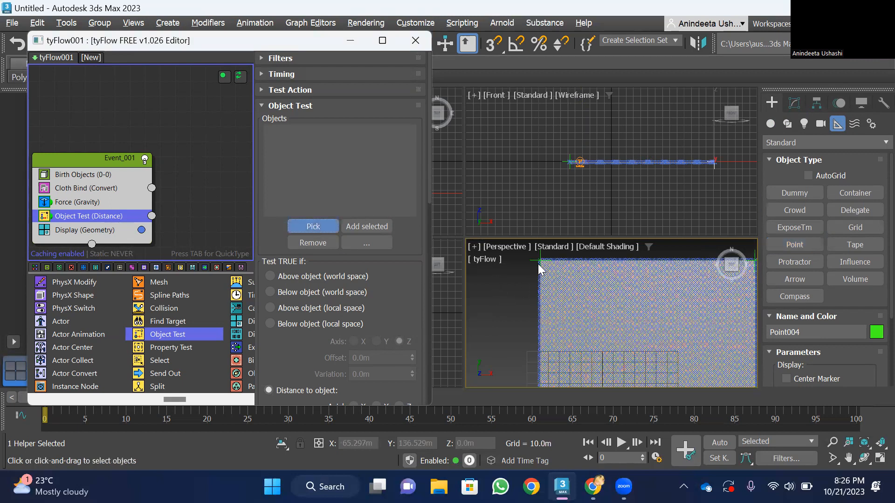
click(521, 276)
scroll(483, 301, down, 5)
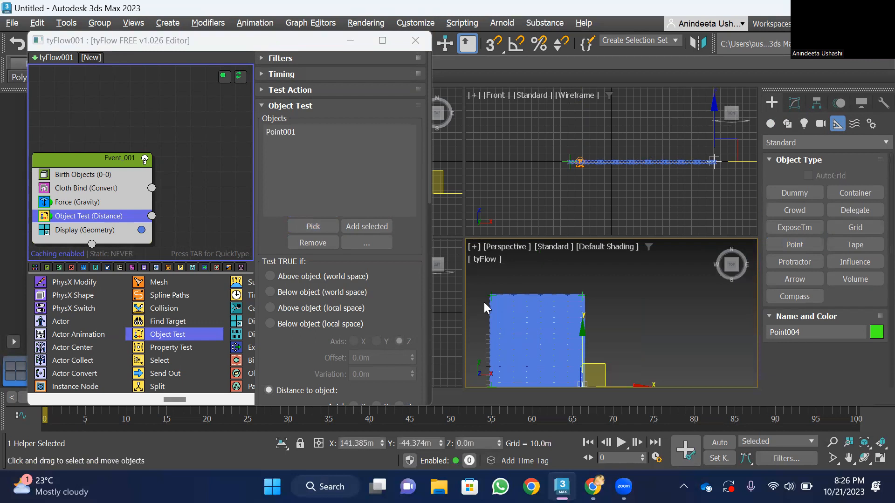
click(311, 225)
scroll(589, 297, up, 5)
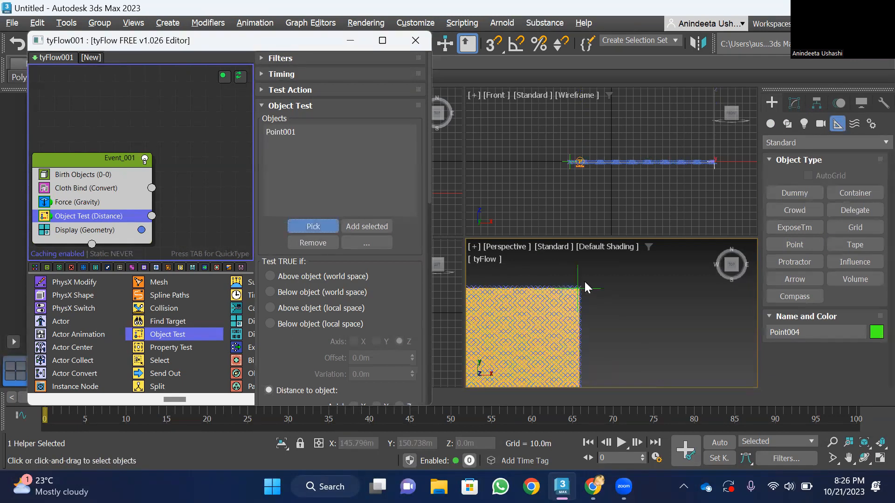
click(567, 287)
scroll(573, 284, down, 7)
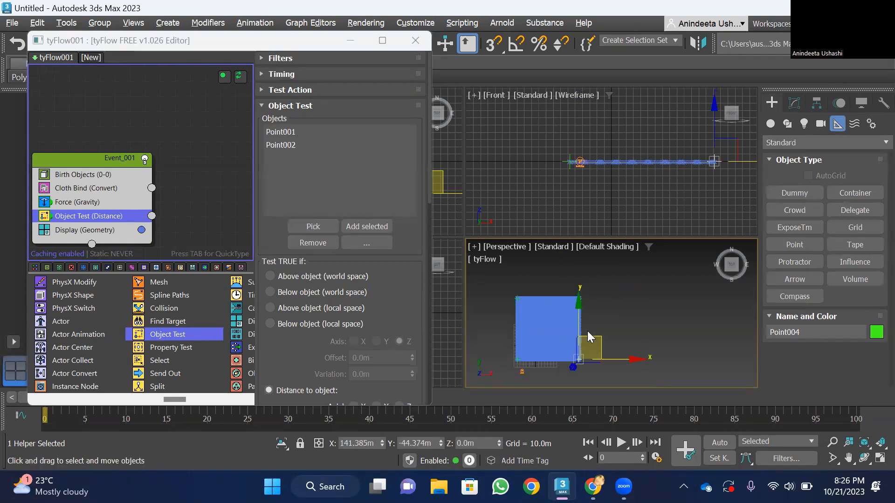
Step: Pick the Point helpers at the plane's lower corners, Point003 and Point004, as further Object Test objects
scroll(509, 365, up, 3)
scroll(483, 354, up, 2)
click(313, 226)
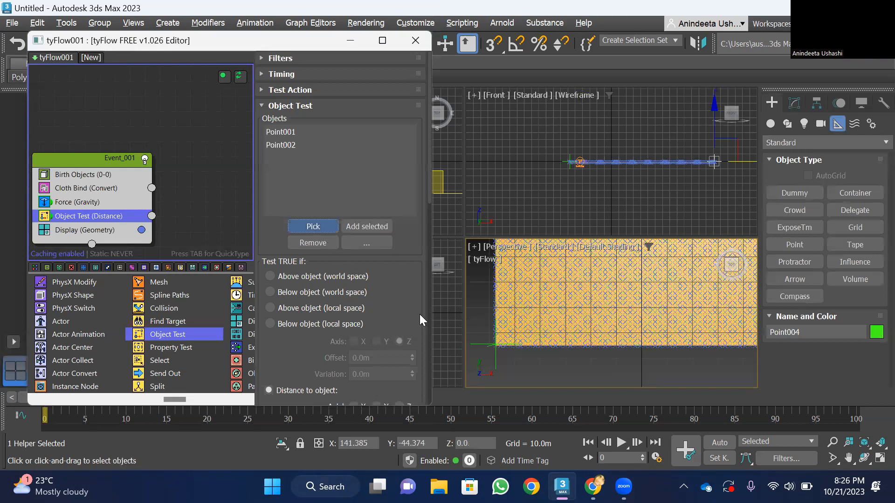
click(485, 354)
scroll(569, 347, down, 5)
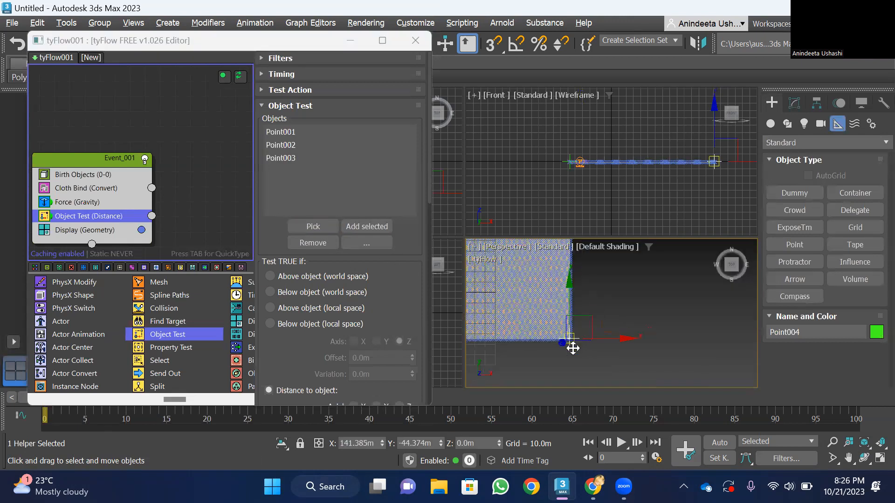
click(323, 229)
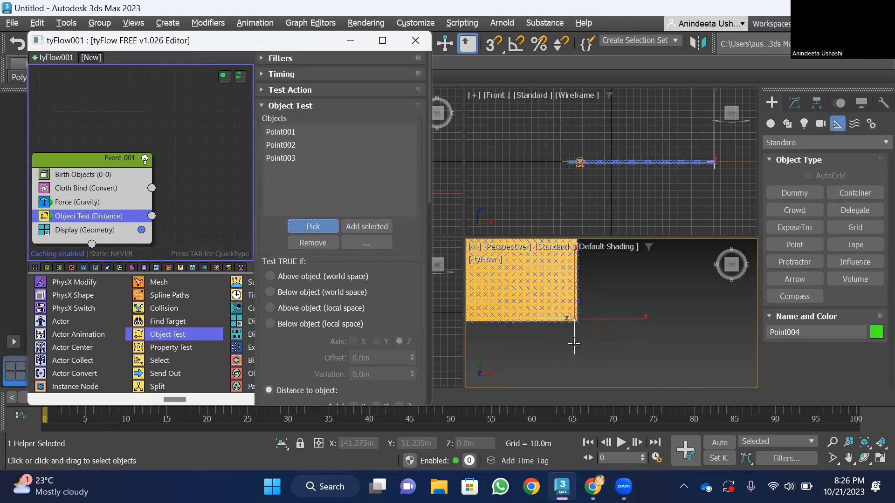
click(574, 344)
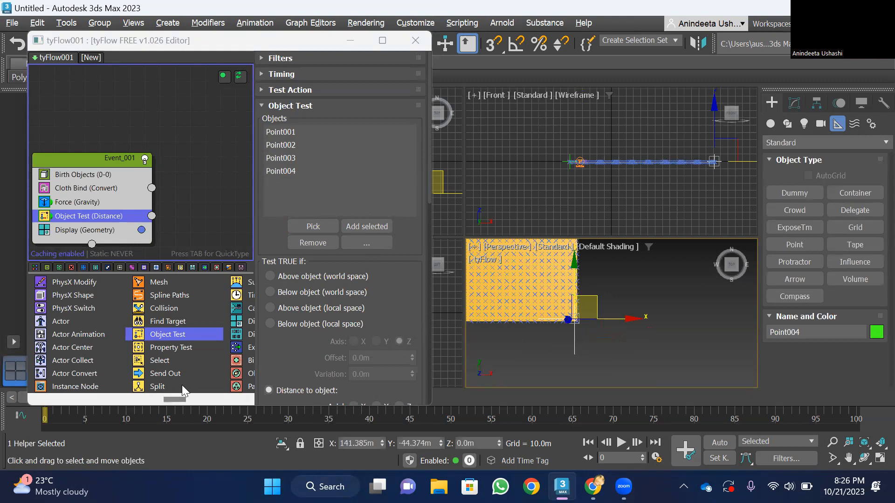
Step: Create a second event in the flow from a Display operator
click(197, 401)
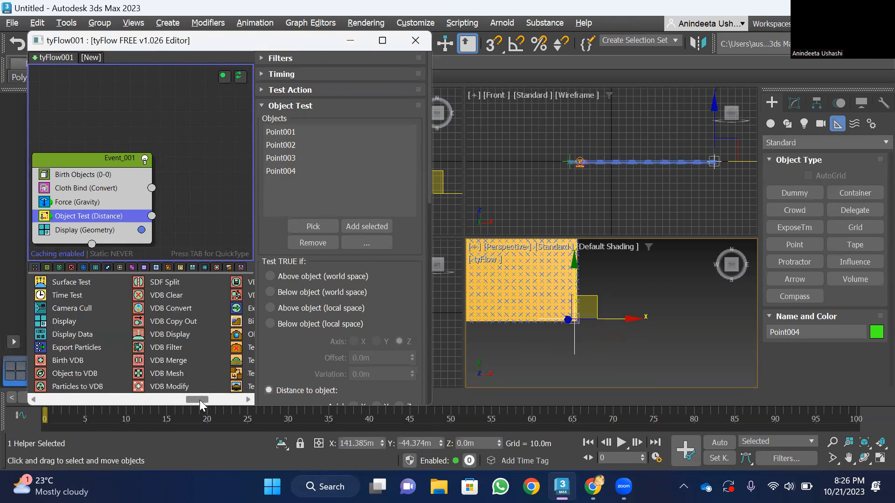
drag(199, 400, 238, 393)
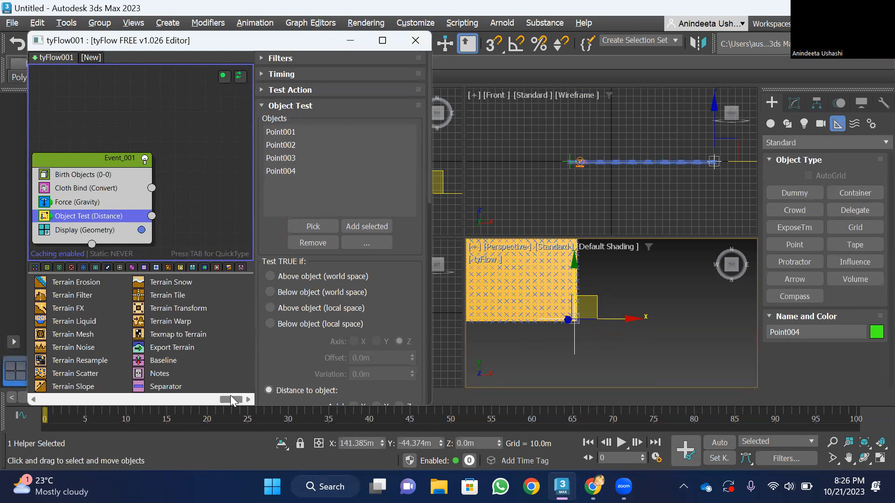
drag(224, 404, 179, 399)
drag(161, 319, 101, 126)
click(183, 135)
click(173, 142)
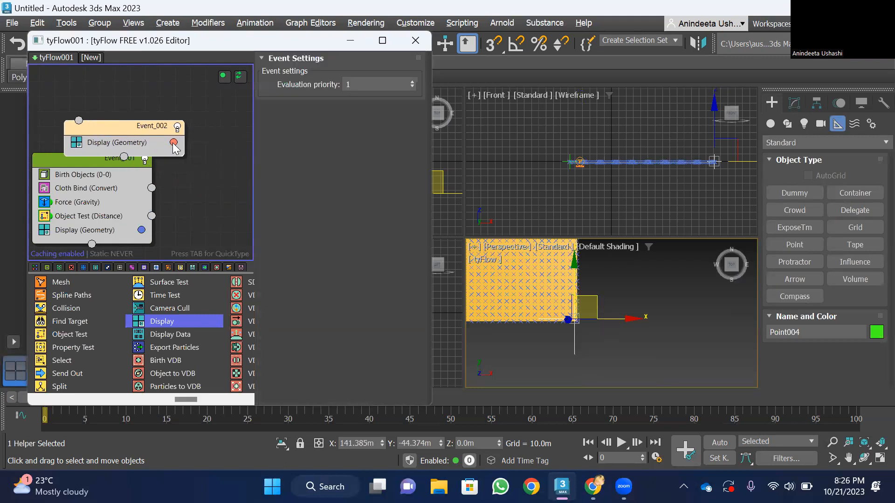
Step: Arrange the second event below and beside the first, and wire the Object Test output to its input
drag(209, 205, 197, 255)
click(430, 306)
drag(103, 125, 195, 187)
drag(101, 159, 102, 92)
mouse_move(186, 186)
mouse_down()
mouse_move(147, 188)
mouse_move(193, 197)
mouse_move(184, 186)
mouse_up()
click(149, 144)
drag(153, 145, 160, 145)
drag(144, 181, 145, 184)
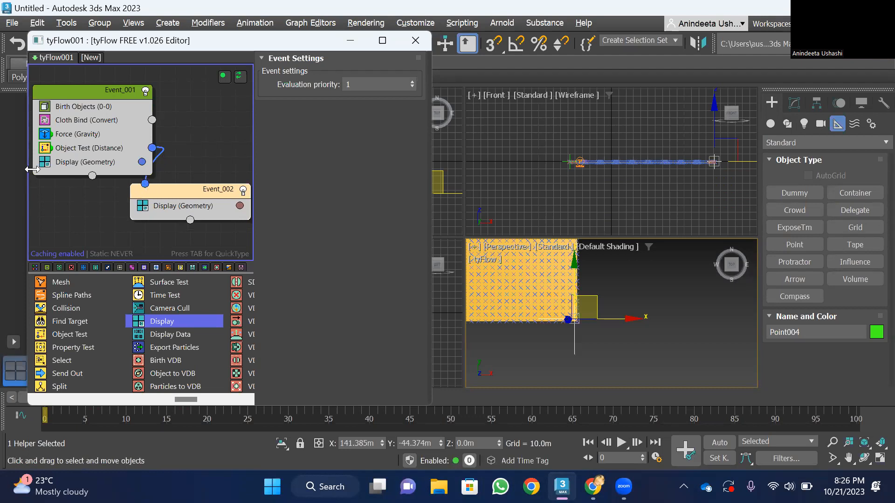
Step: Disable the Display operators in both Event_001 and Event_002, and check the plane's corners in the perspective view
click(45, 163)
click(142, 206)
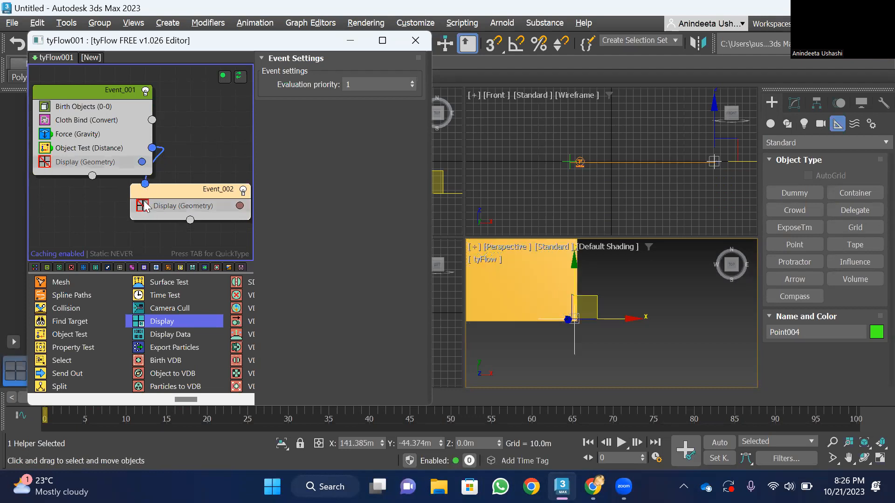
scroll(572, 345, down, 6)
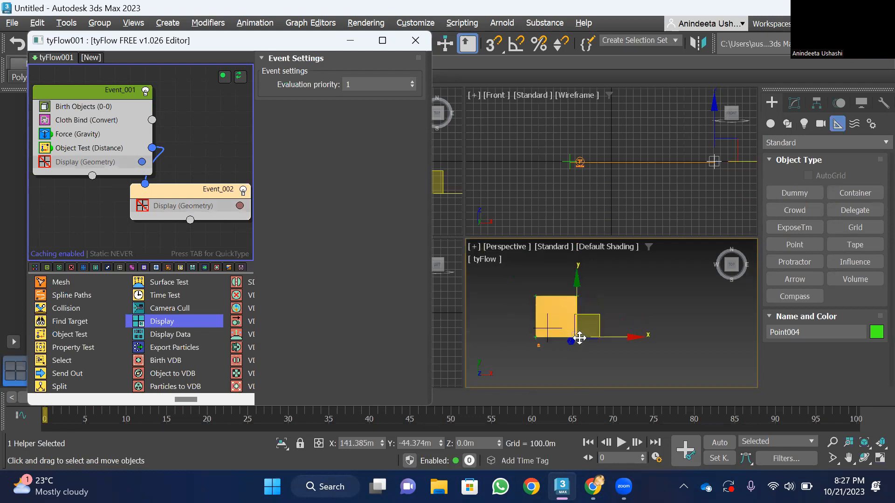
scroll(577, 334, up, 3)
scroll(564, 353, down, 3)
scroll(552, 320, down, 2)
scroll(551, 319, up, 2)
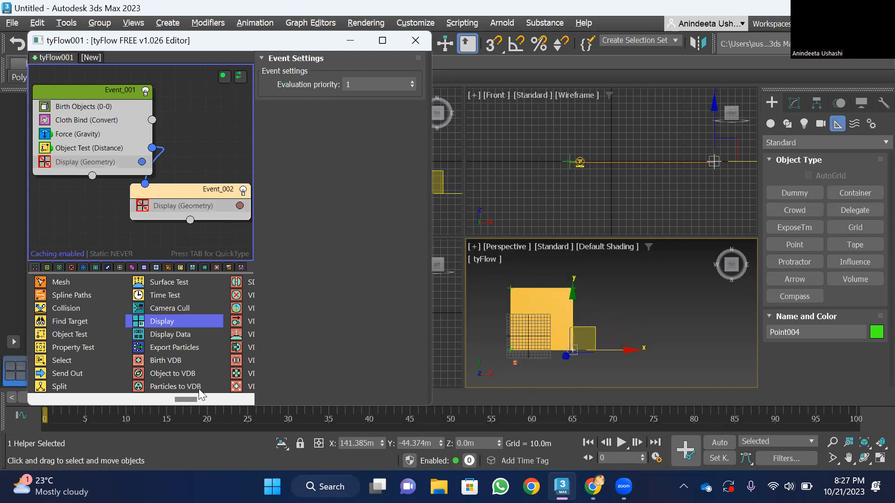
scroll(530, 298, up, 2)
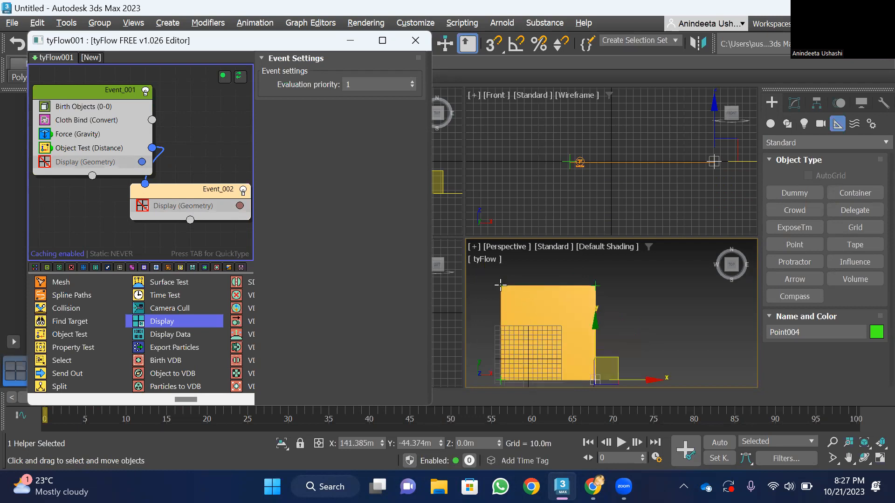
scroll(508, 289, up, 2)
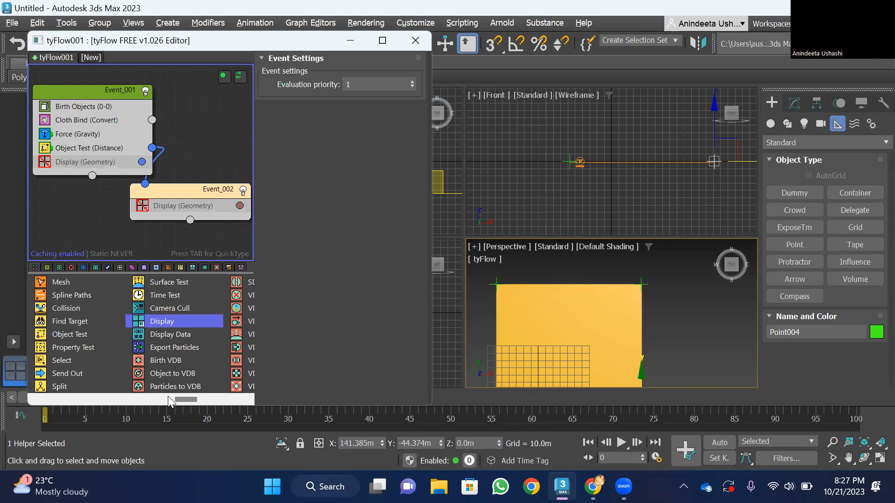
Step: Add a Particle Switch operator above Display in Event_002 and shift the editor window aside
drag(185, 399, 148, 399)
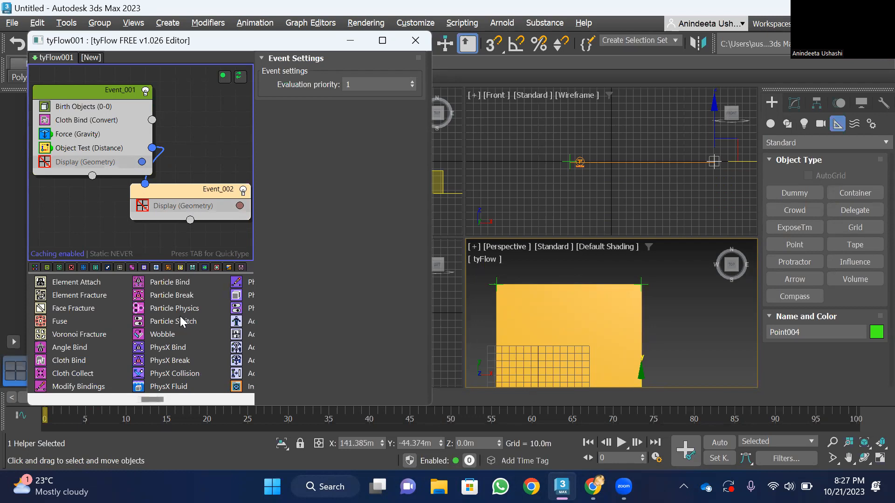
drag(182, 318, 184, 205)
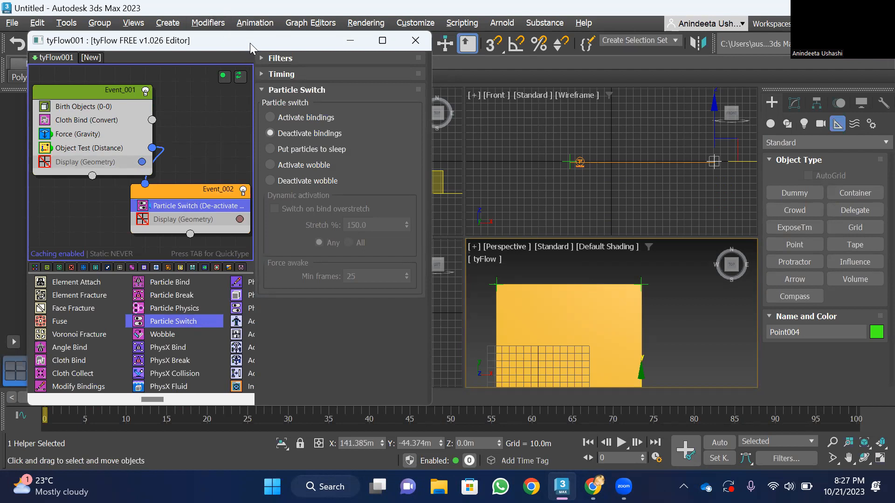
drag(250, 44, 299, 31)
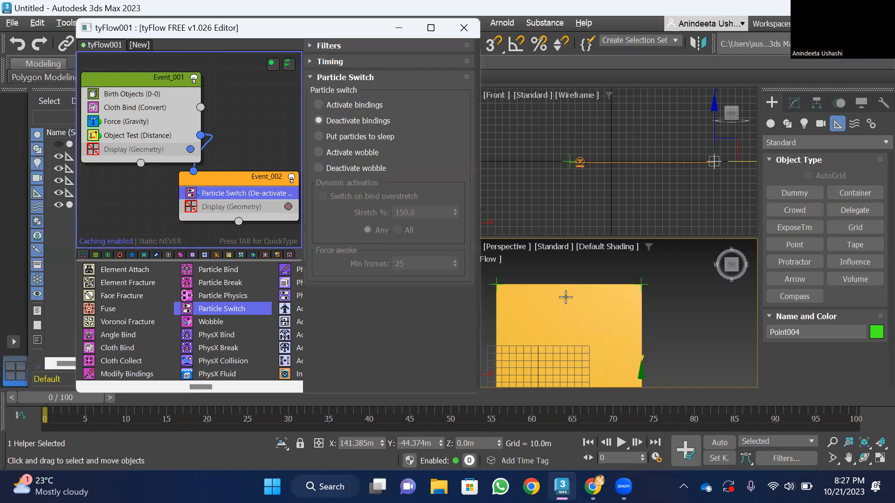
Step: Select the tyFlow object and set its simulation time step to 1/4 frame
scroll(566, 299, down, 3)
scroll(576, 322, up, 2)
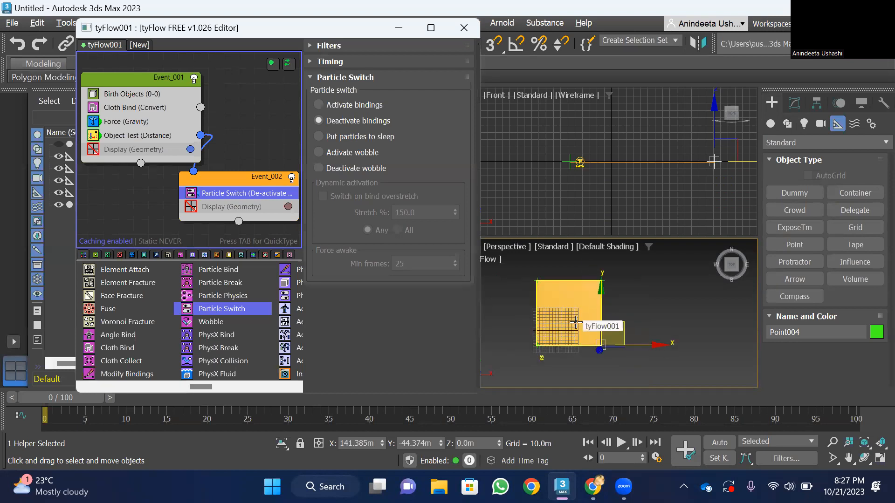
click(795, 103)
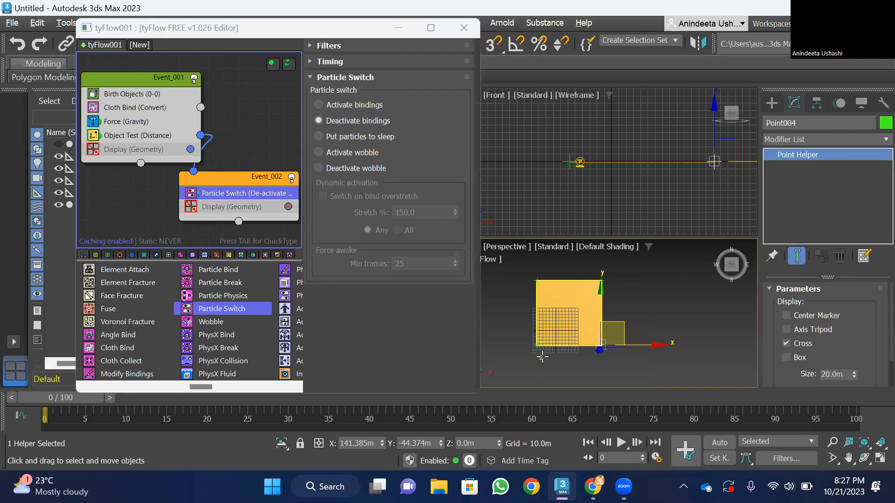
click(539, 355)
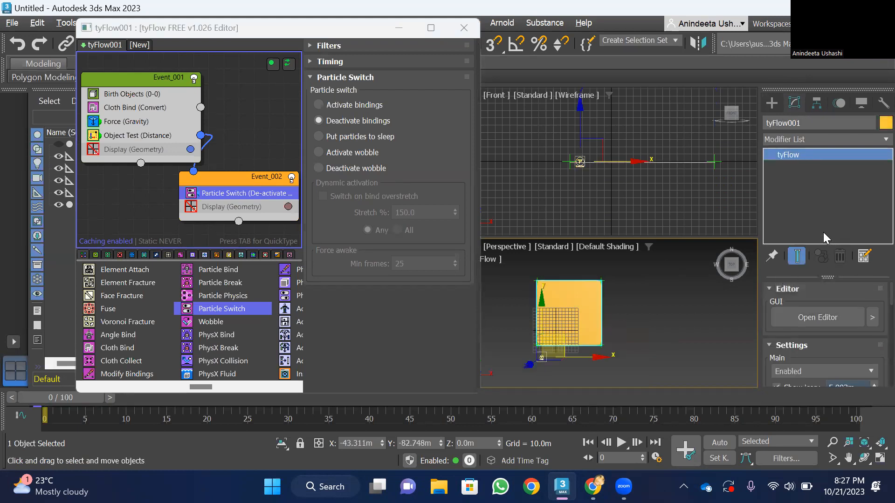
scroll(832, 320, down, 4)
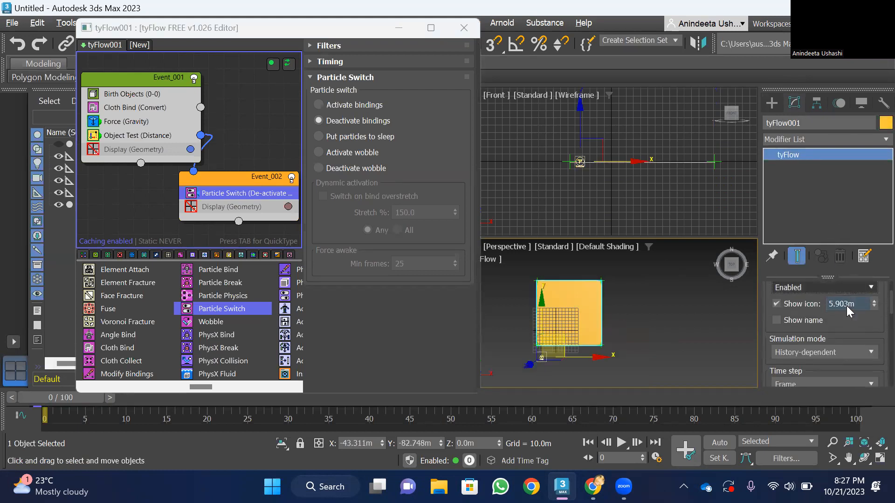
scroll(836, 317, up, 3)
scroll(836, 318, down, 5)
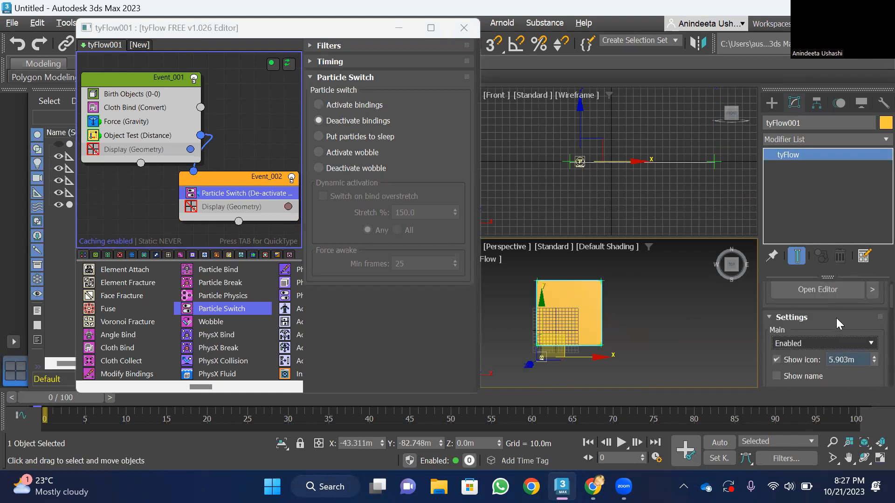
scroll(836, 318, down, 1)
click(842, 313)
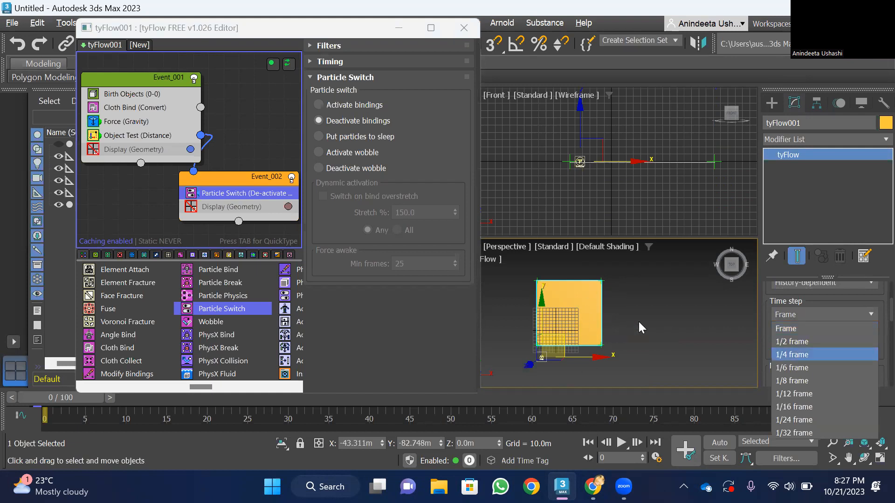
click(799, 358)
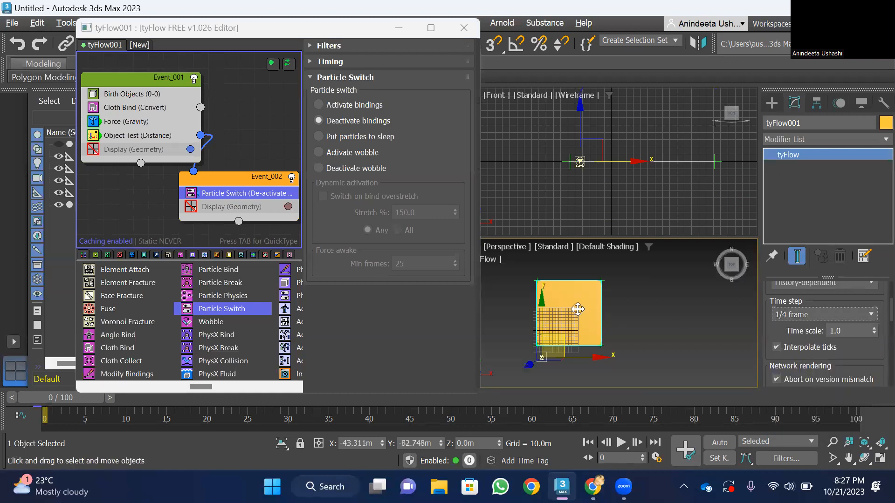
Step: Disable the tyFlow simulation and move the time slider to frame 100
scroll(580, 329, down, 1)
scroll(580, 329, up, 2)
scroll(578, 322, down, 1)
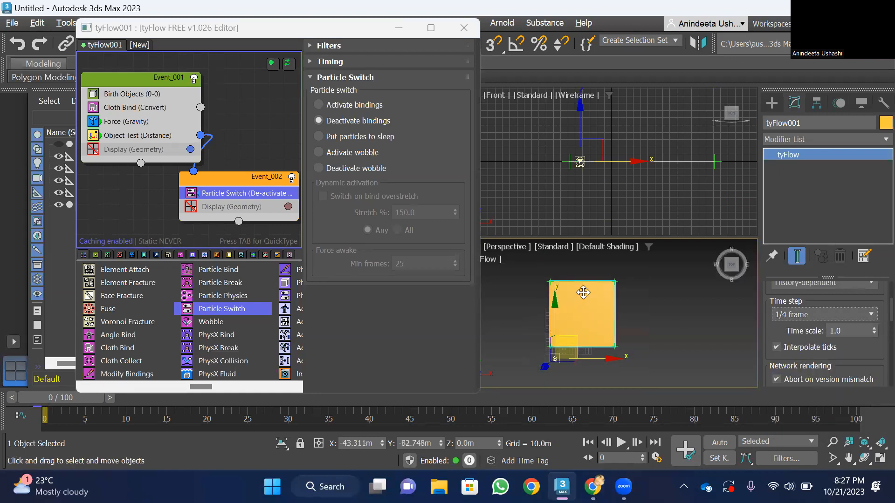
drag(731, 265, 718, 240)
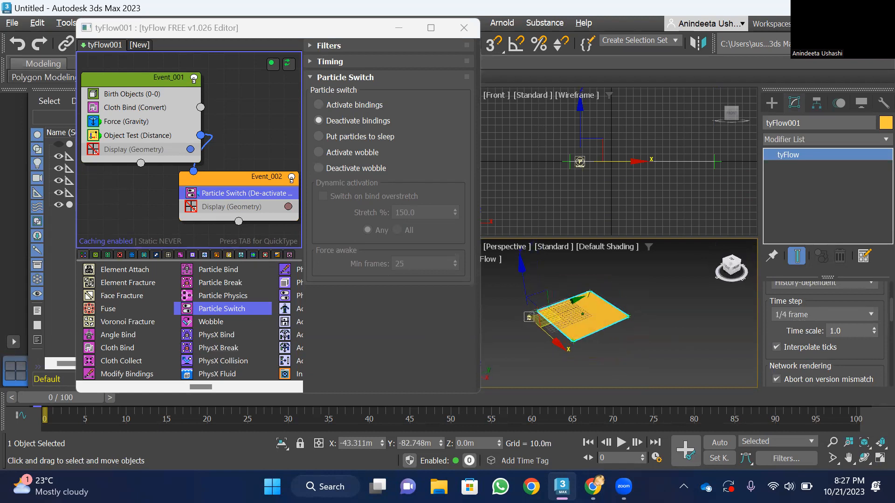
scroll(621, 321, up, 3)
scroll(621, 321, down, 3)
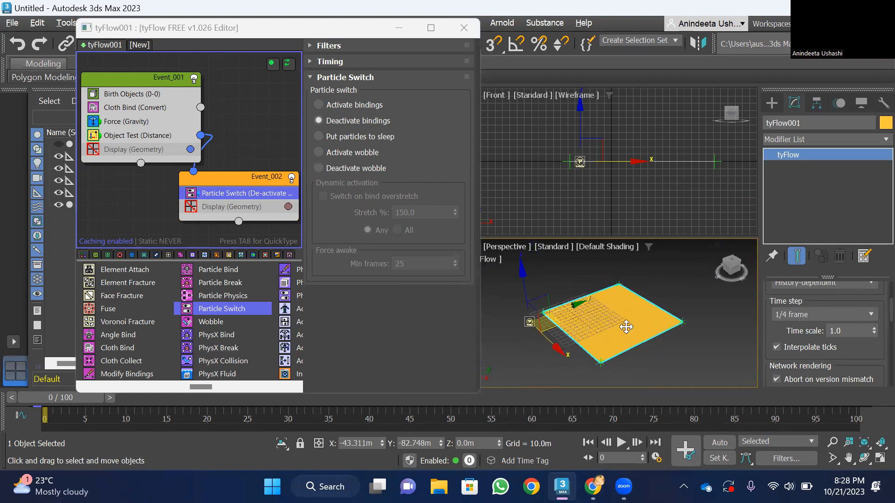
right_click(224, 93)
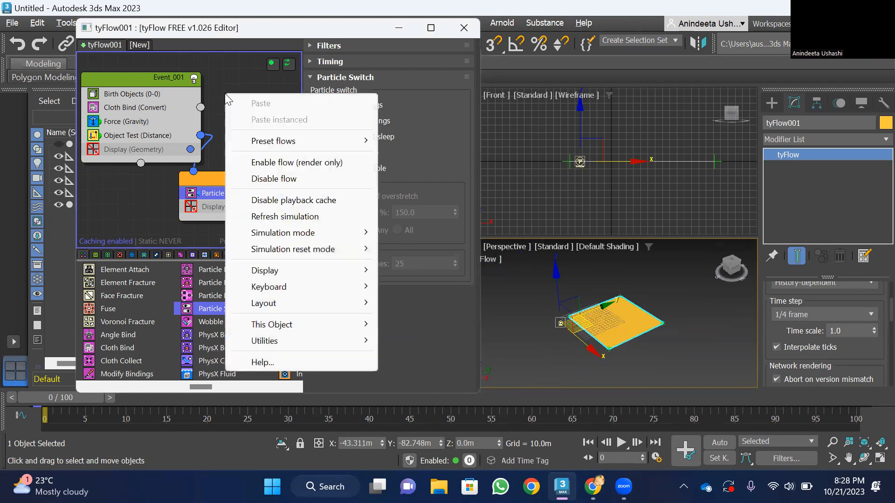
click(255, 181)
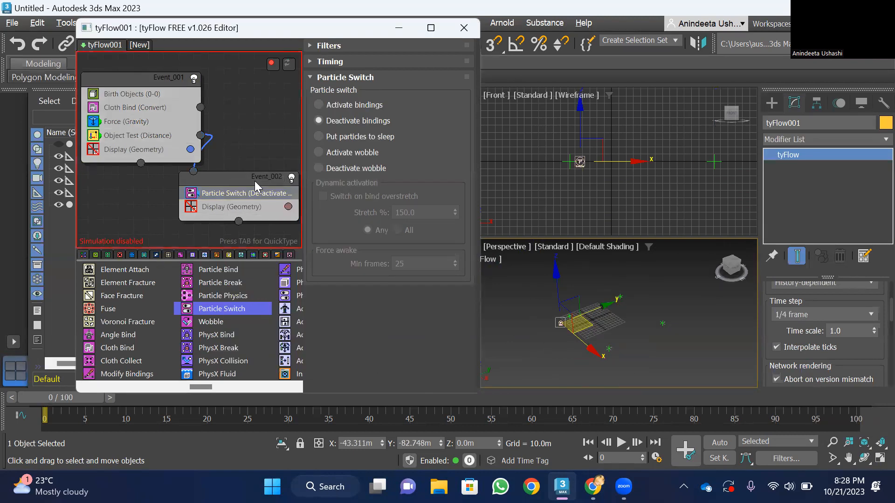
drag(92, 406, 875, 408)
key(w)
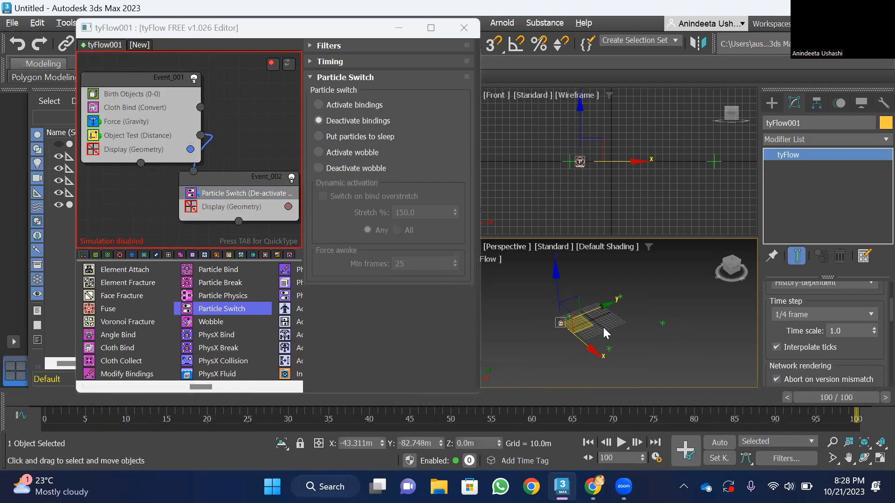
Step: Re-enable the flow to calculate the cloth simulation up to frame 100
scroll(603, 329, up, 3)
right_click(219, 96)
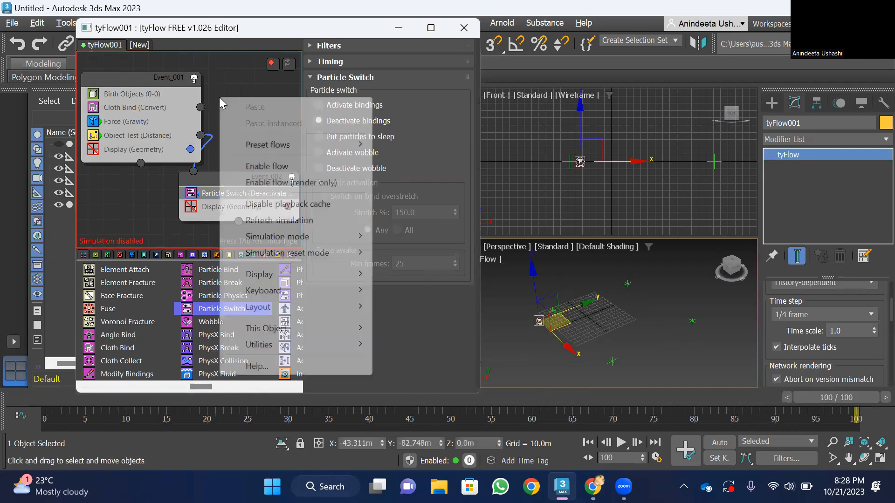
click(246, 162)
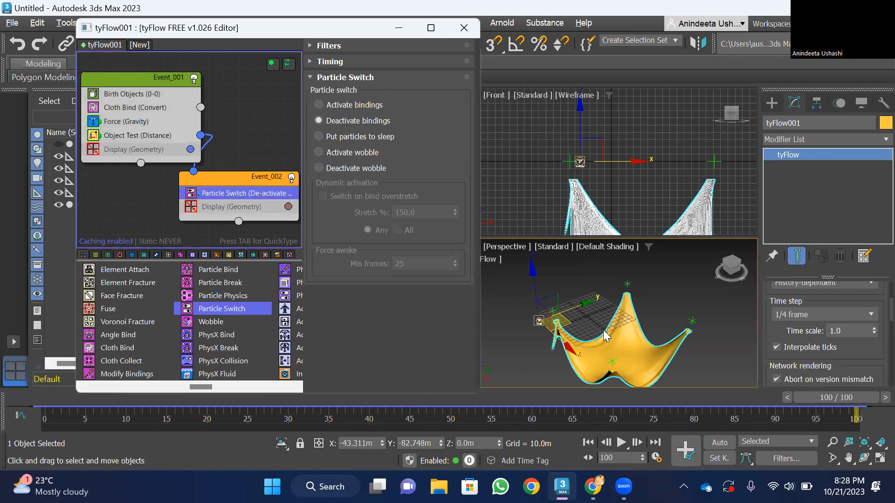
Step: Examine the draped cloth around the corner Point helpers from several angles, and scrub back to frame 97
scroll(619, 350, up, 2)
scroll(620, 350, down, 2)
drag(732, 265, 732, 294)
alt+middle_drag(699, 359, 667, 320)
scroll(580, 350, up, 2)
scroll(579, 349, down, 3)
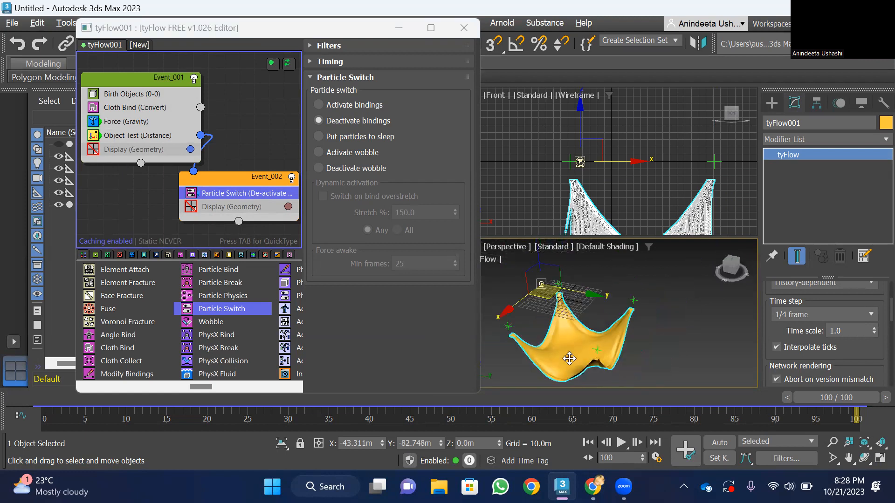
scroll(607, 348, up, 2)
drag(816, 399, 795, 380)
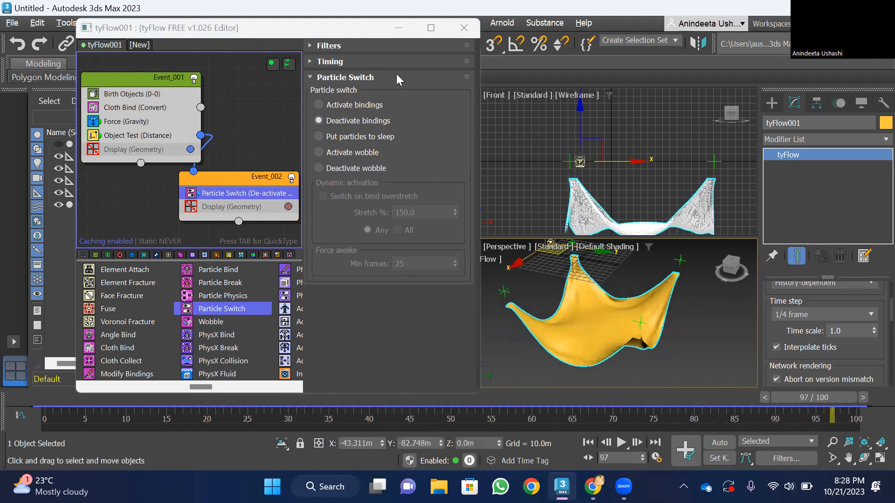
Step: Minimize the tyFlow editor and maximize the Perspective viewport to review the cloth, scrubbing the animation back to frame 46
drag(196, 34, 159, 133)
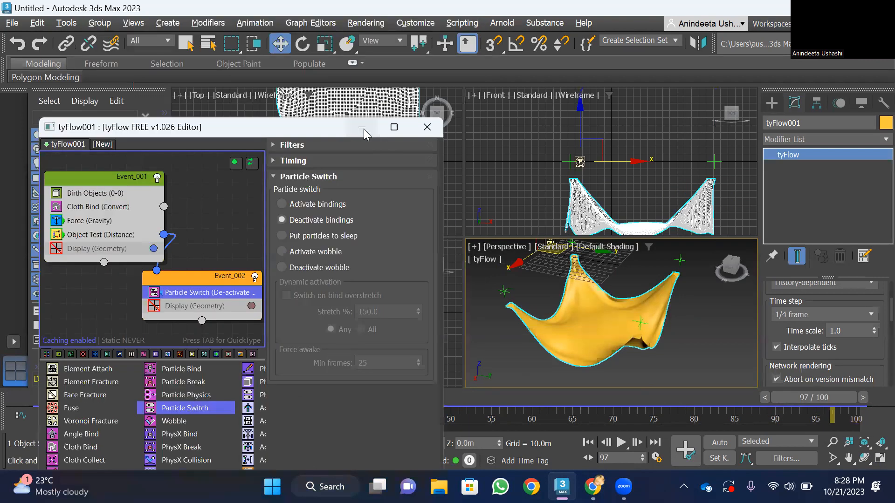
click(876, 459)
drag(791, 397, 607, 377)
drag(521, 367, 494, 360)
drag(508, 398, 419, 372)
key(w)
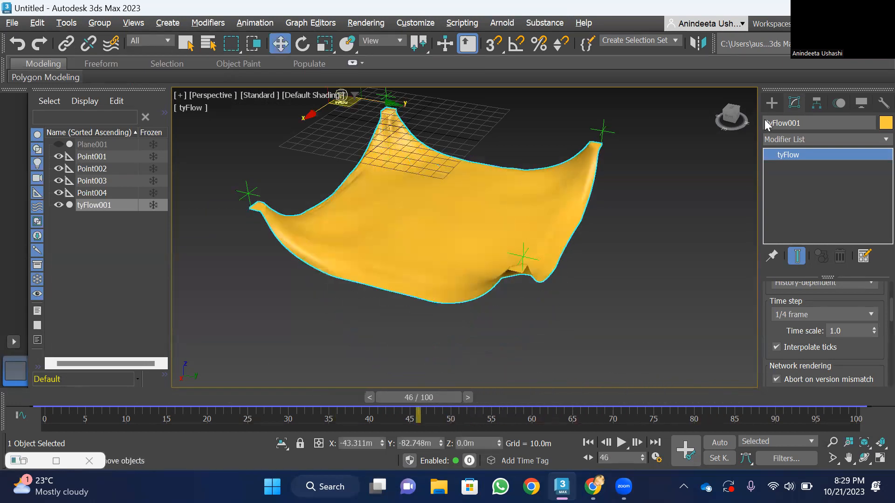